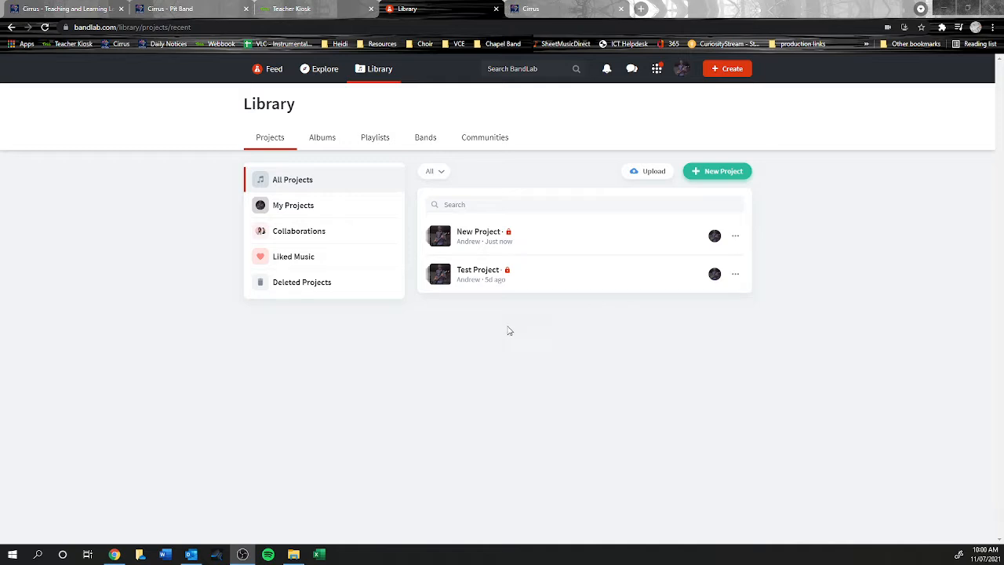
# Create a new project and browse the genres, moods and packs in the sample library
pyautogui.click(727, 69)
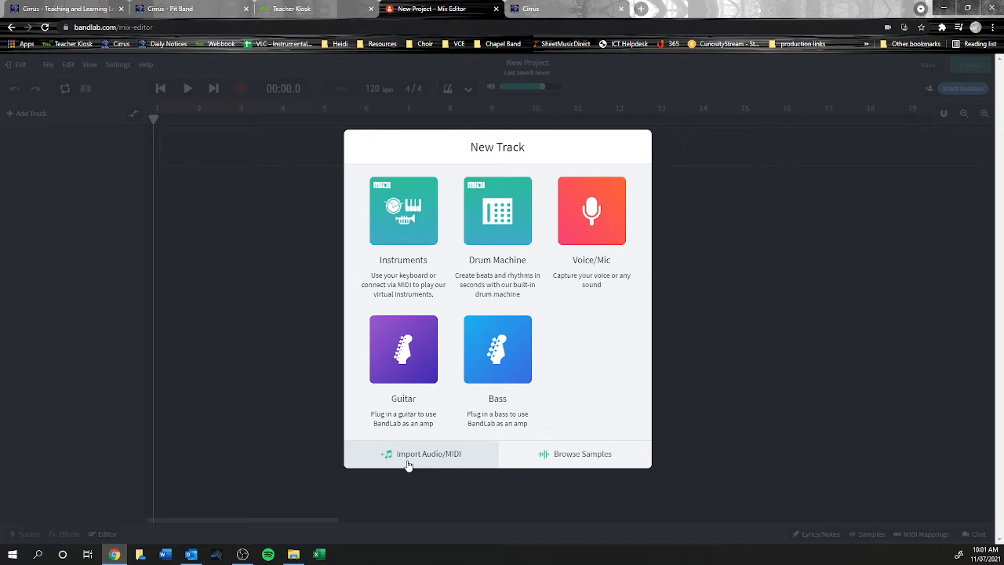
pyautogui.click(581, 458)
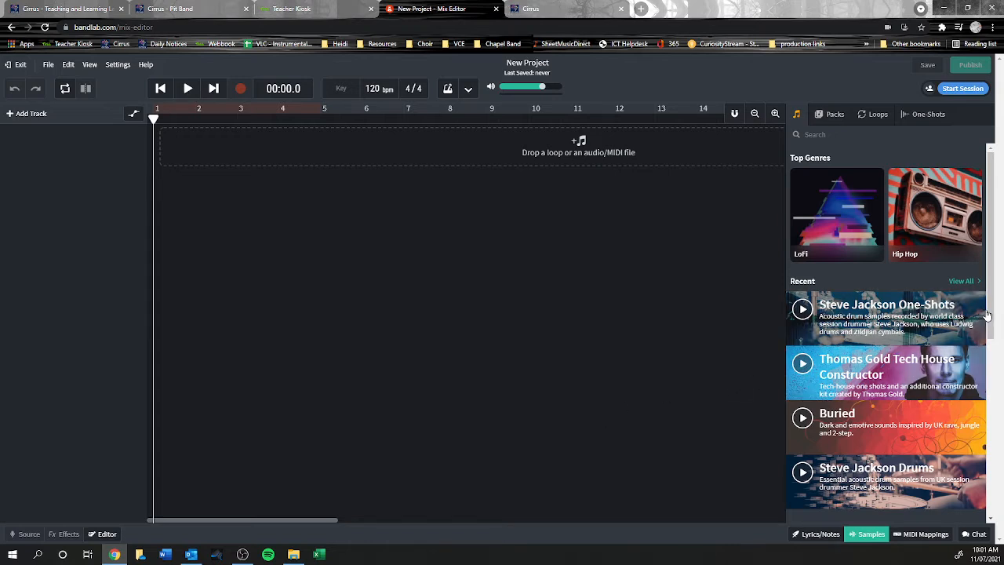
pyautogui.scroll(-1, 976, 345)
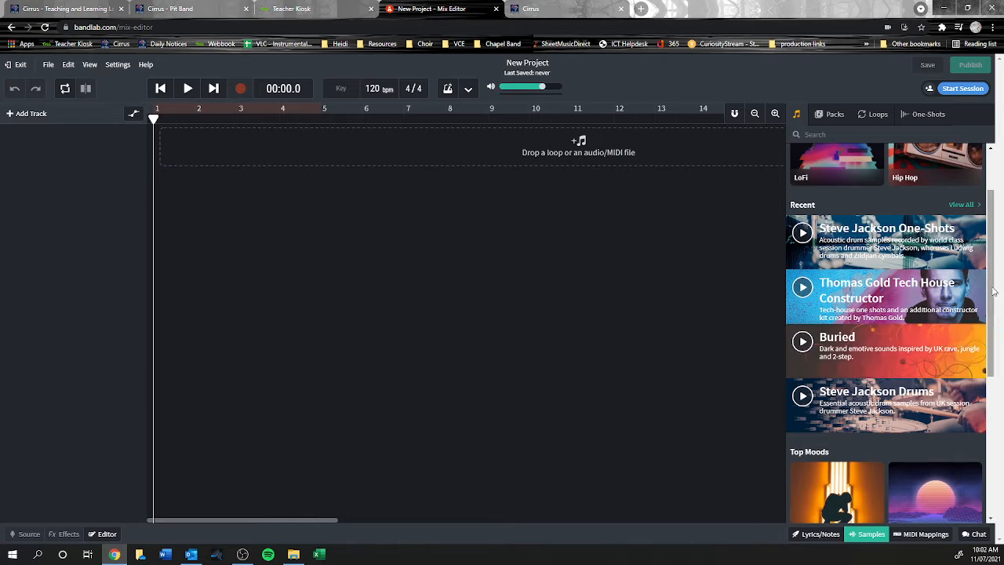
pyautogui.moveTo(993, 291); pyautogui.dragTo(994, 443)
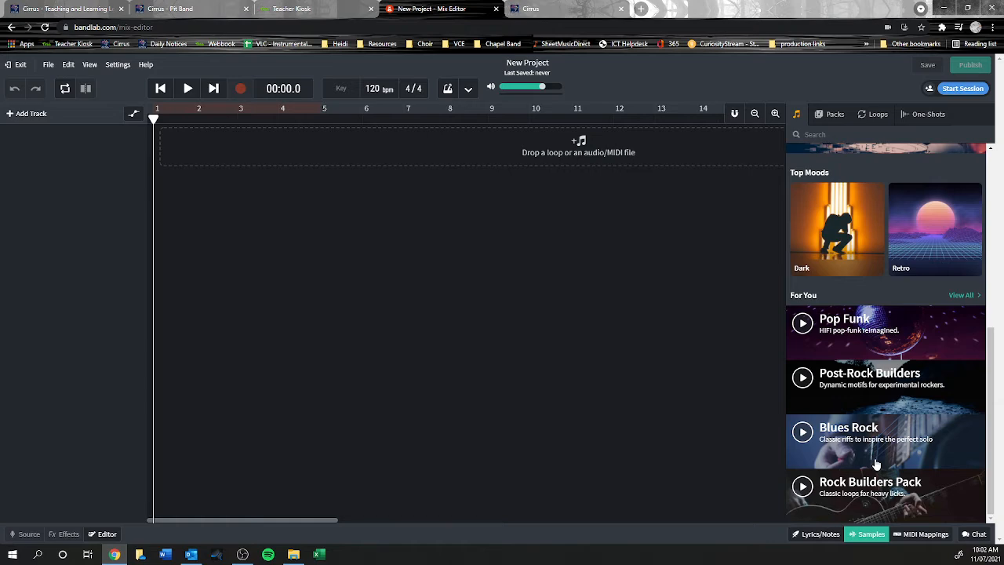
pyautogui.scroll(2, 874, 461)
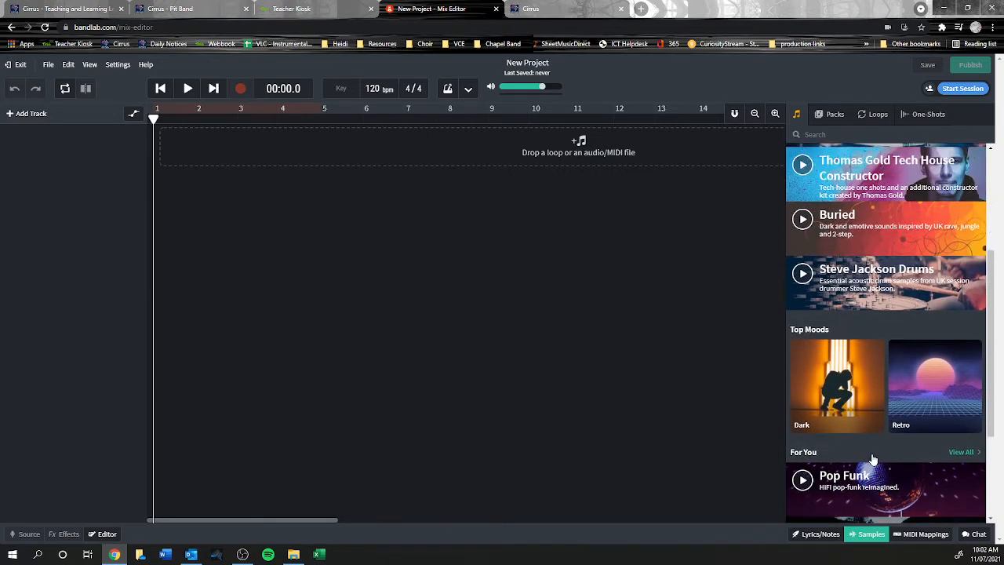
pyautogui.scroll(3, 872, 459)
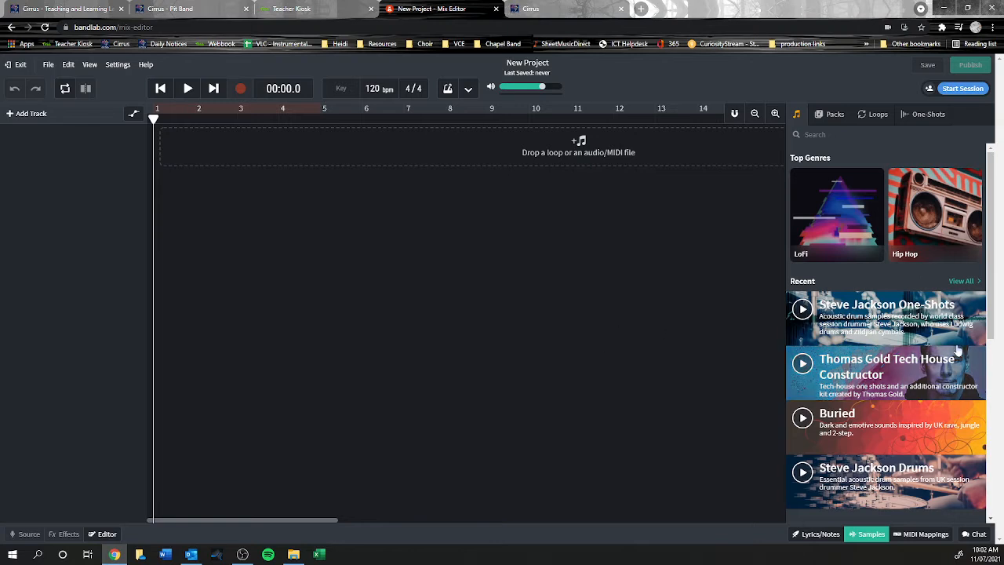
# Open the Thomas Gold Tech House Constructor pack and look through its full list of samples
pyautogui.click(869, 383)
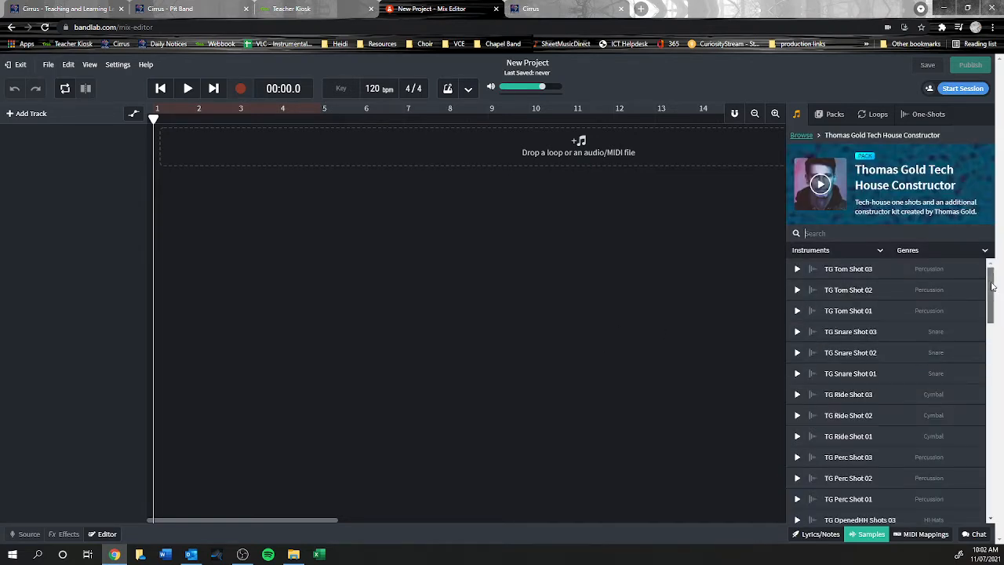
pyautogui.moveTo(991, 306); pyautogui.dragTo(991, 483)
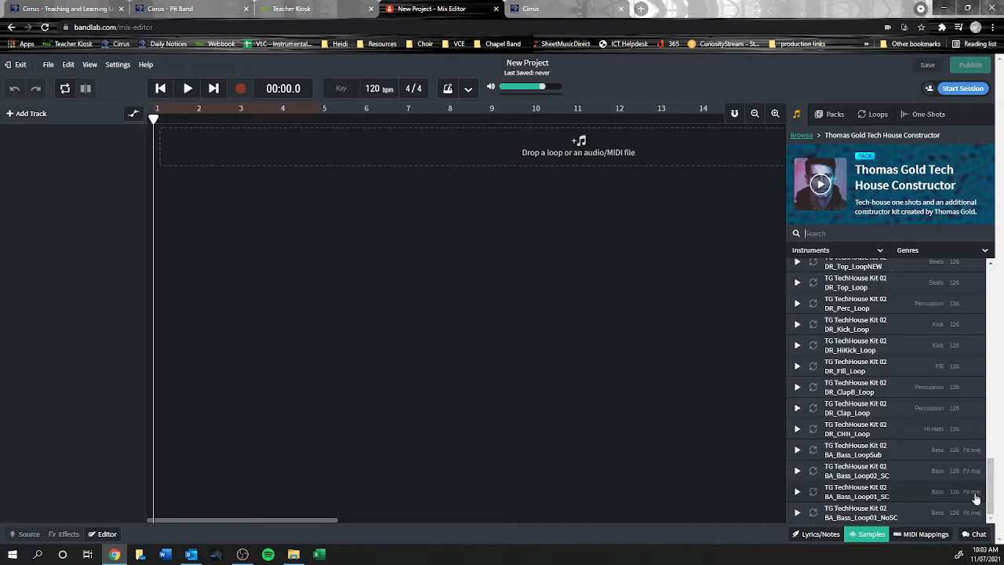
pyautogui.moveTo(987, 497); pyautogui.dragTo(992, 290)
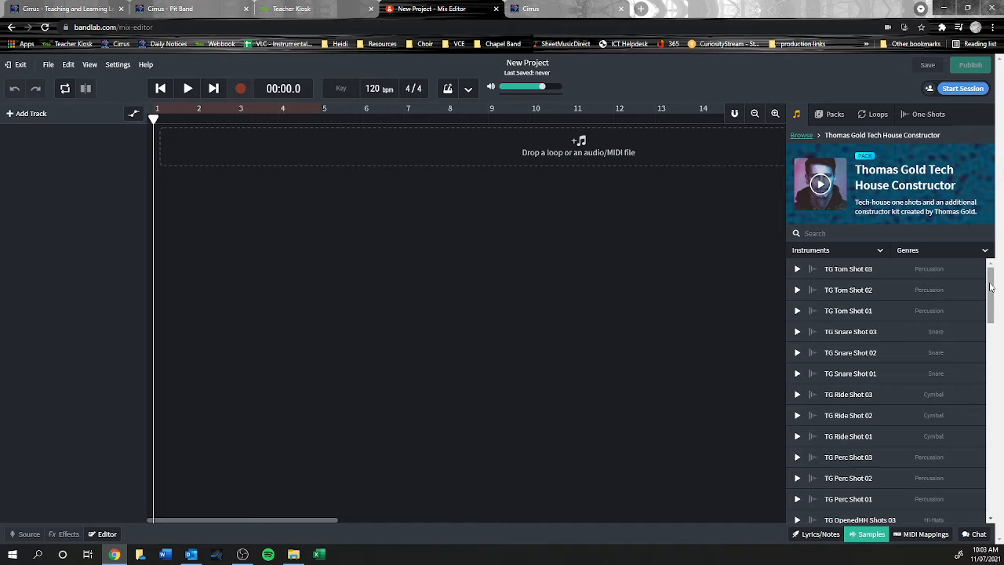
# Preview the TG Tom Shot 03, 02 and 01, TG Snare Shot 03 and TG Ride Shot 02 samples
pyautogui.click(796, 270)
pyautogui.click(796, 289)
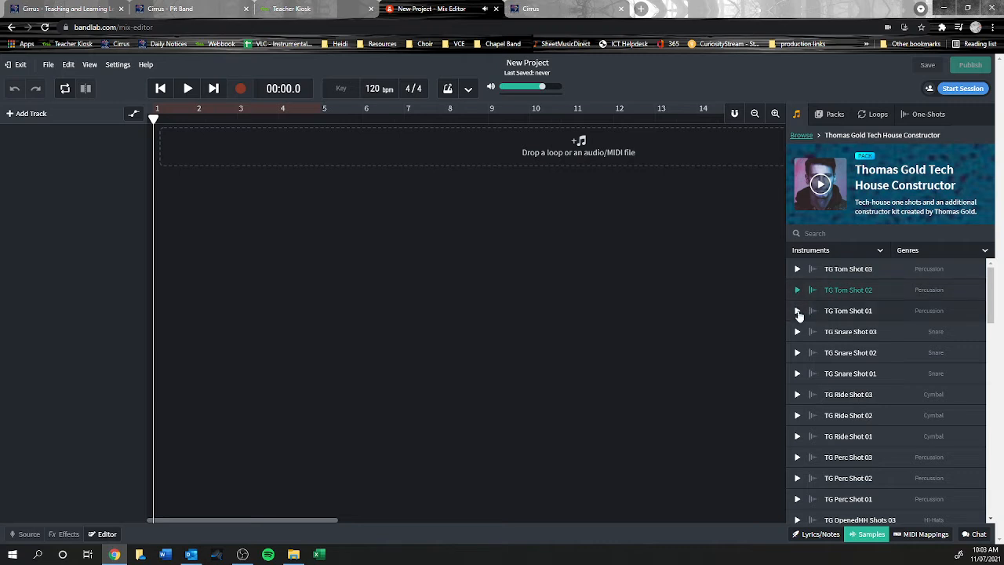
pyautogui.click(798, 312)
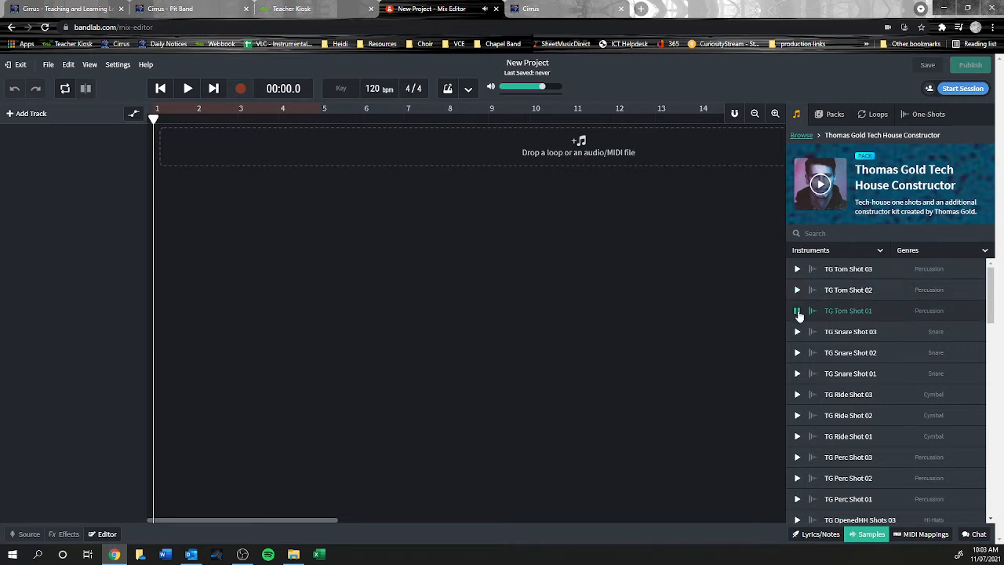
pyautogui.click(798, 331)
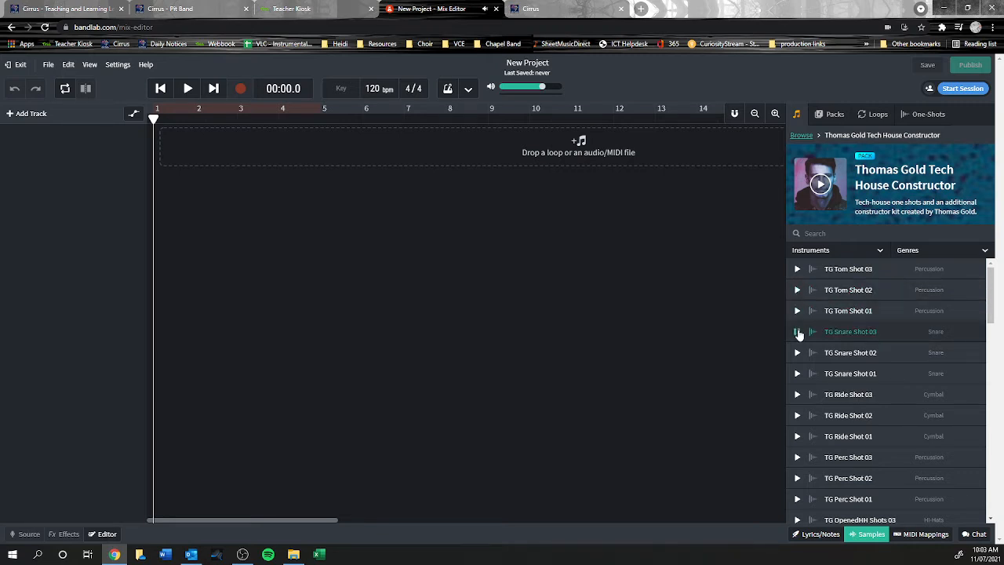
pyautogui.scroll(-2, 798, 321)
pyautogui.click(797, 311)
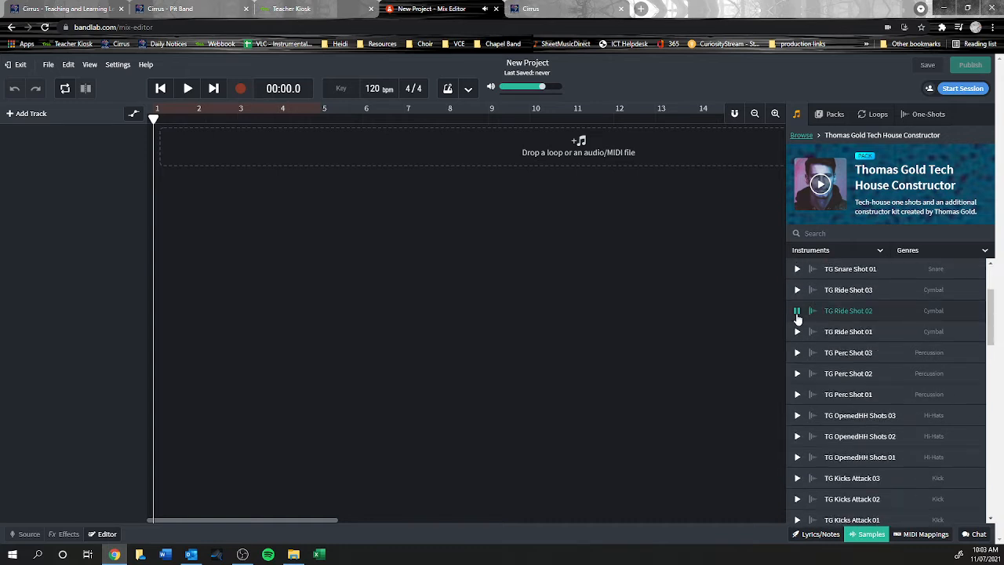
# Preview the kick samples TG Kicks Attack 03, TG Kicks Attack 01 and TG Kick Tech 03
pyautogui.scroll(-3, 800, 317)
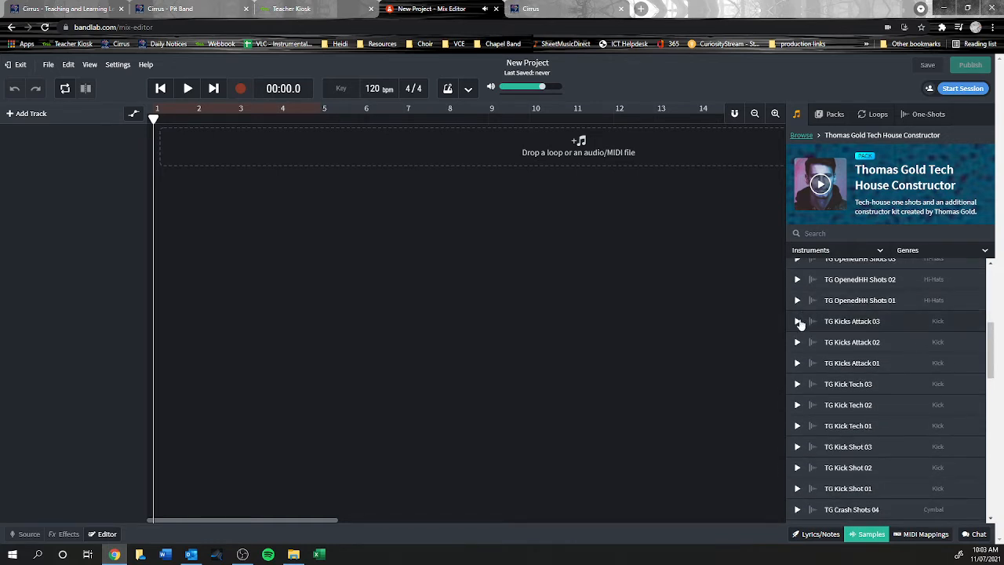
pyautogui.click(798, 321)
pyautogui.scroll(-3, 797, 326)
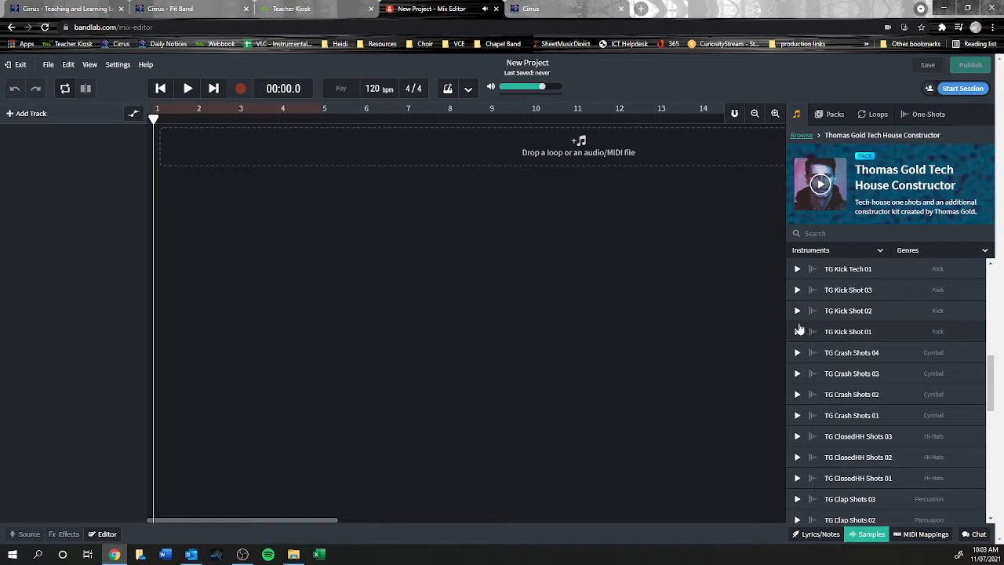
pyautogui.scroll(-1, 798, 328)
pyautogui.scroll(3, 807, 326)
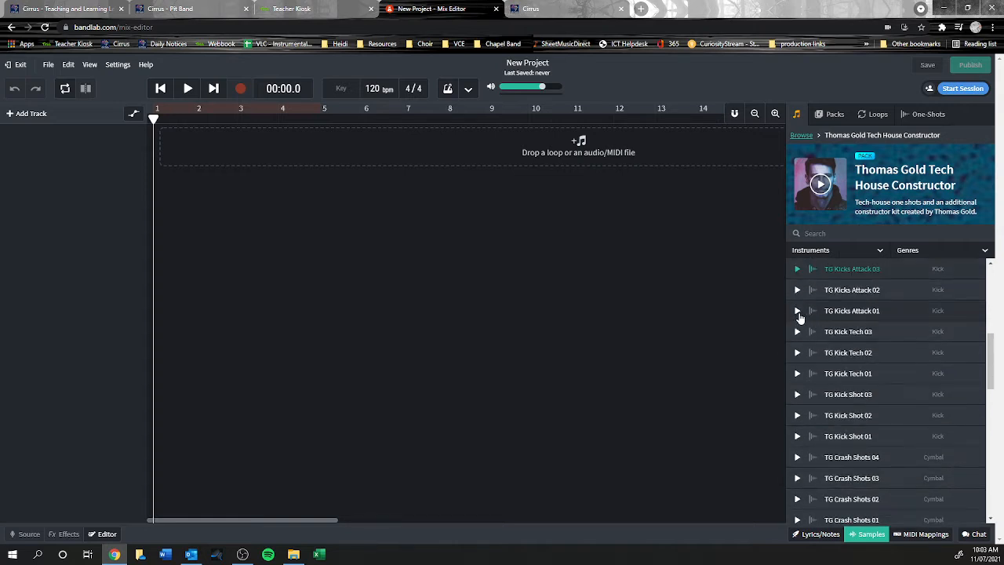
pyautogui.click(796, 310)
pyautogui.click(796, 332)
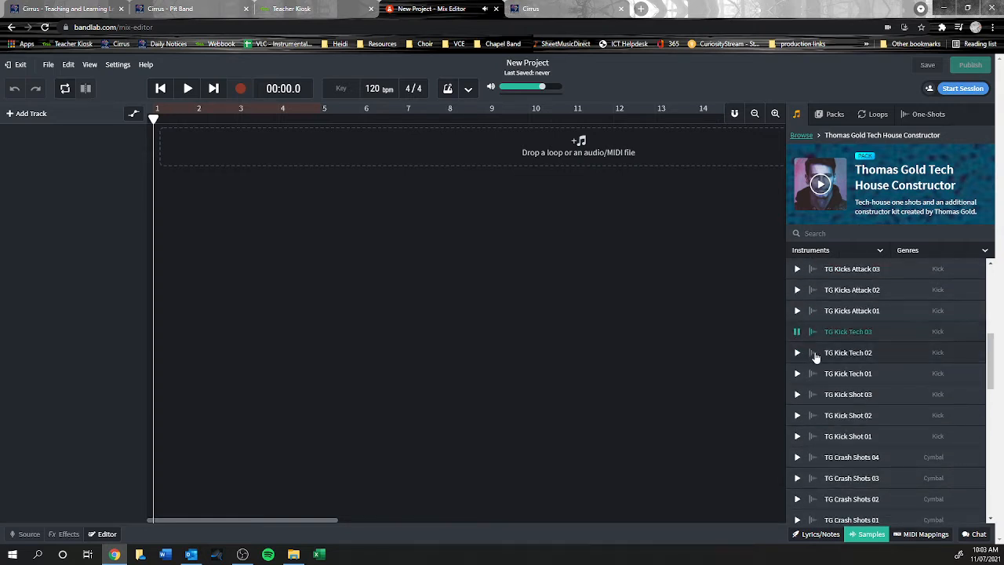
# Preview TG Clap Shots 02, TG TechHouse BassShot 05_D# and the TG TechHouse Kit 02 VO_Vox_Loop_01 loop
pyautogui.scroll(-4, 807, 345)
pyautogui.scroll(-2, 825, 365)
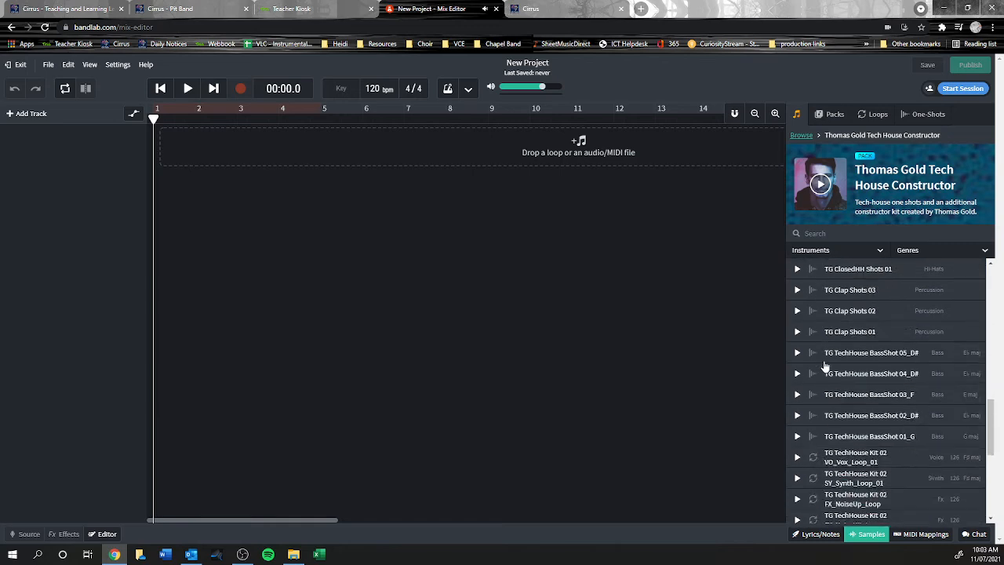
pyautogui.click(797, 310)
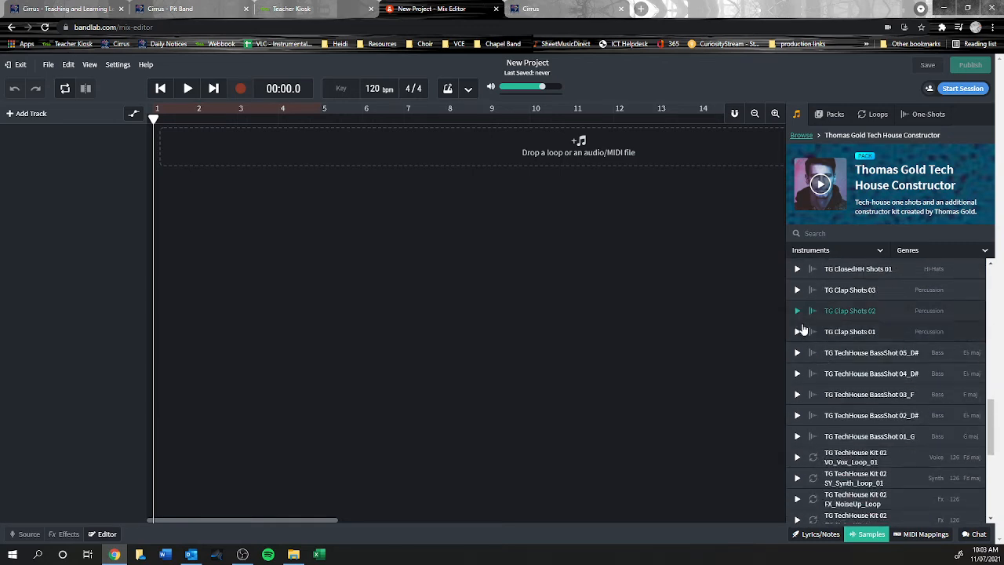
pyautogui.scroll(-1, 796, 312)
pyautogui.click(796, 301)
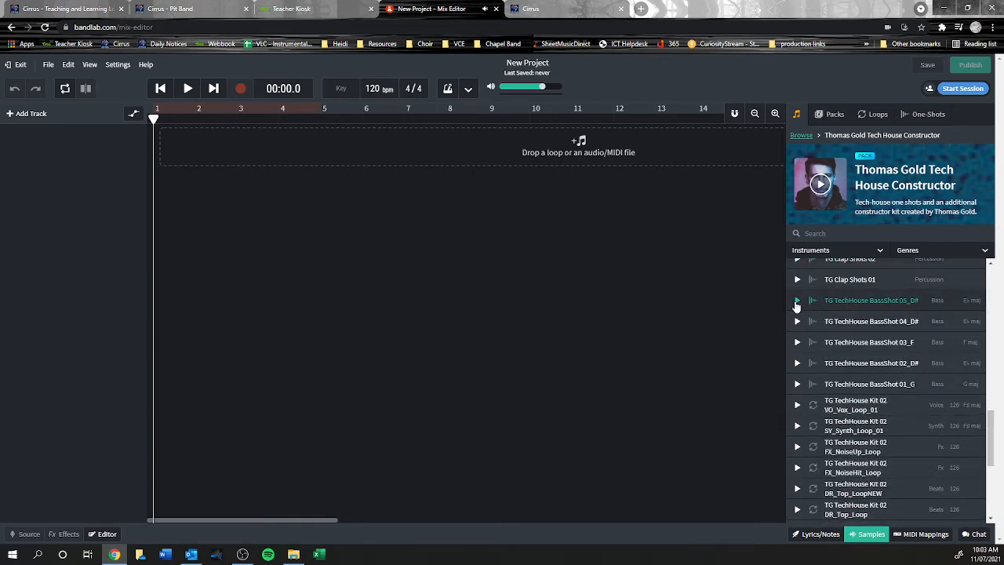
pyautogui.scroll(-3, 796, 306)
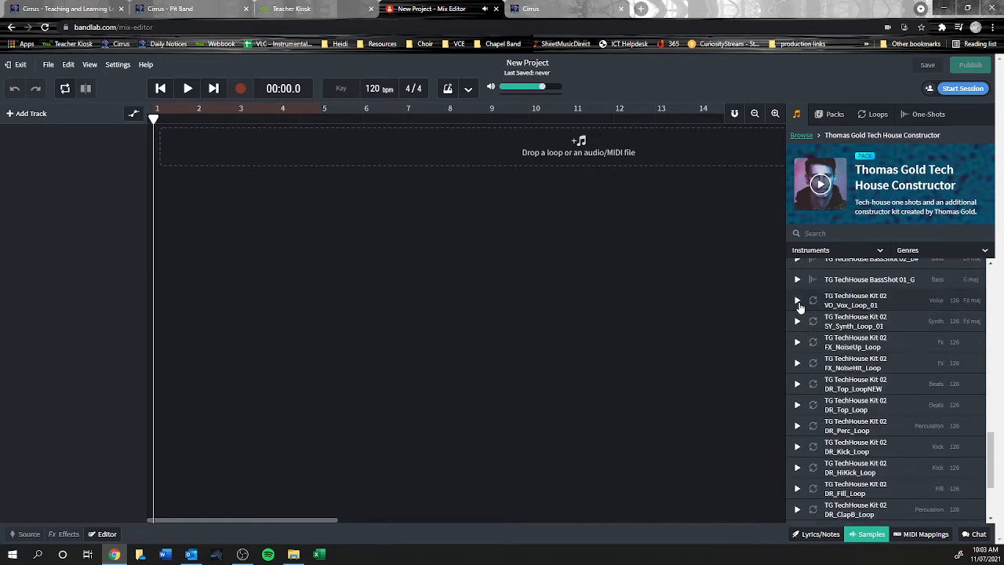
pyautogui.click(797, 303)
pyautogui.click(797, 303)
# Examine the instrument, tempo and key labels of the TechHouse bass shots and Kit 02 loops
pyautogui.scroll(-1, 854, 314)
pyautogui.scroll(2, 941, 354)
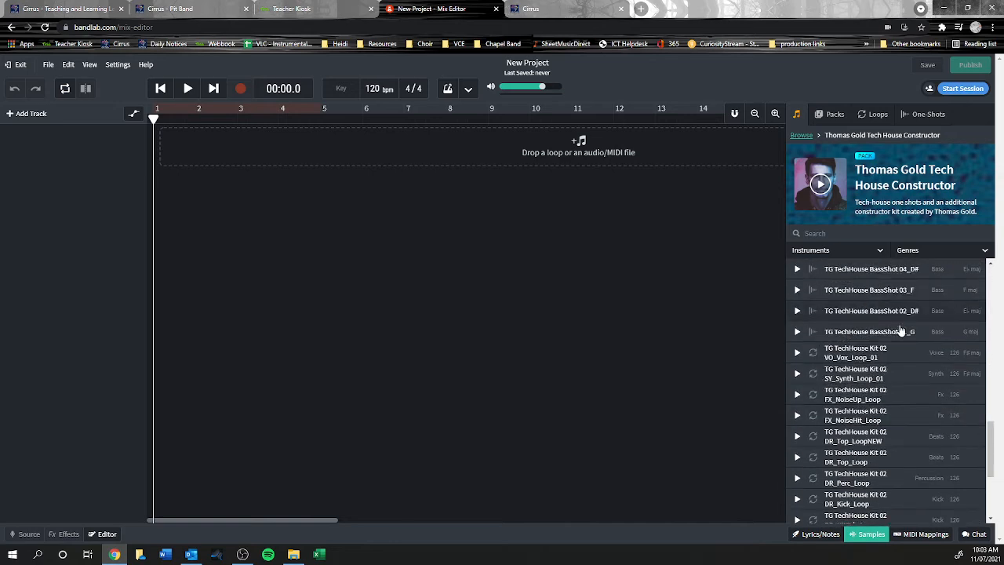
pyautogui.scroll(1, 955, 345)
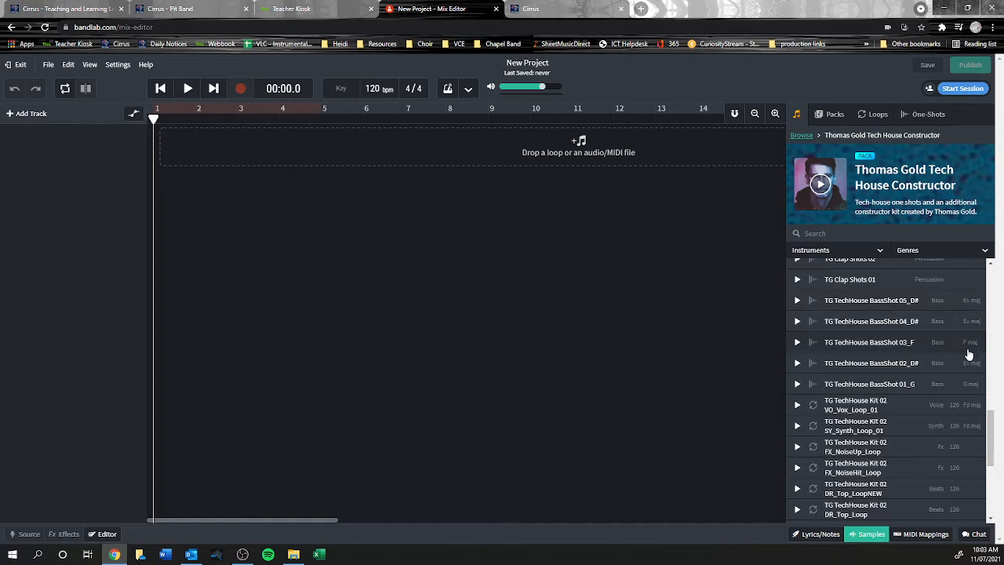
pyautogui.scroll(-1, 971, 371)
pyautogui.scroll(-1, 971, 349)
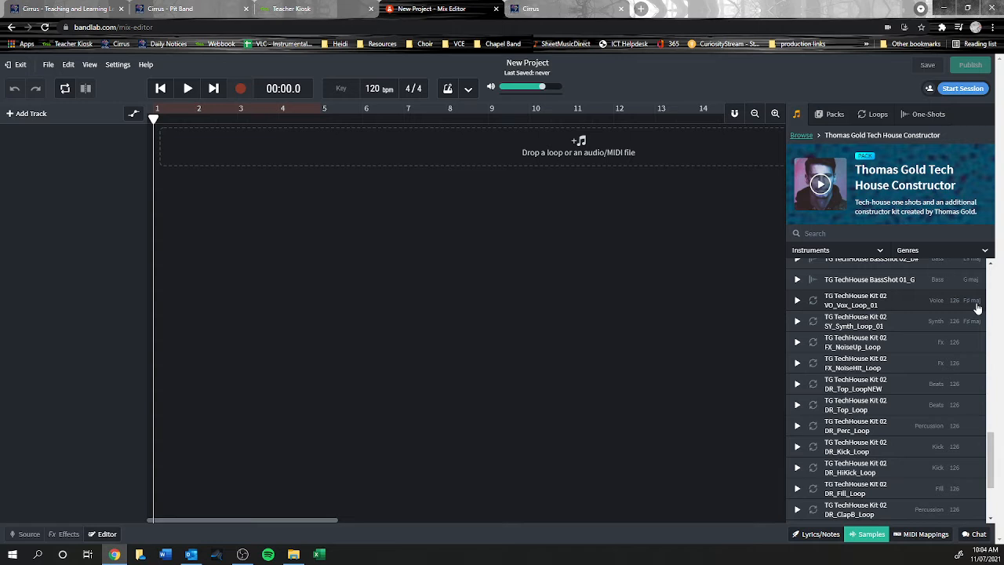
pyautogui.scroll(1, 972, 314)
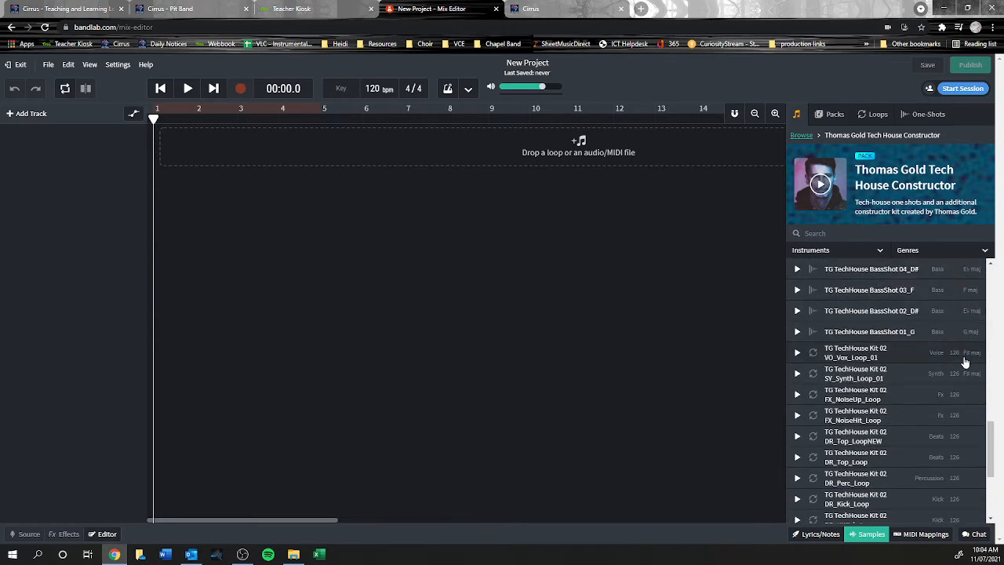
pyautogui.scroll(-1, 968, 367)
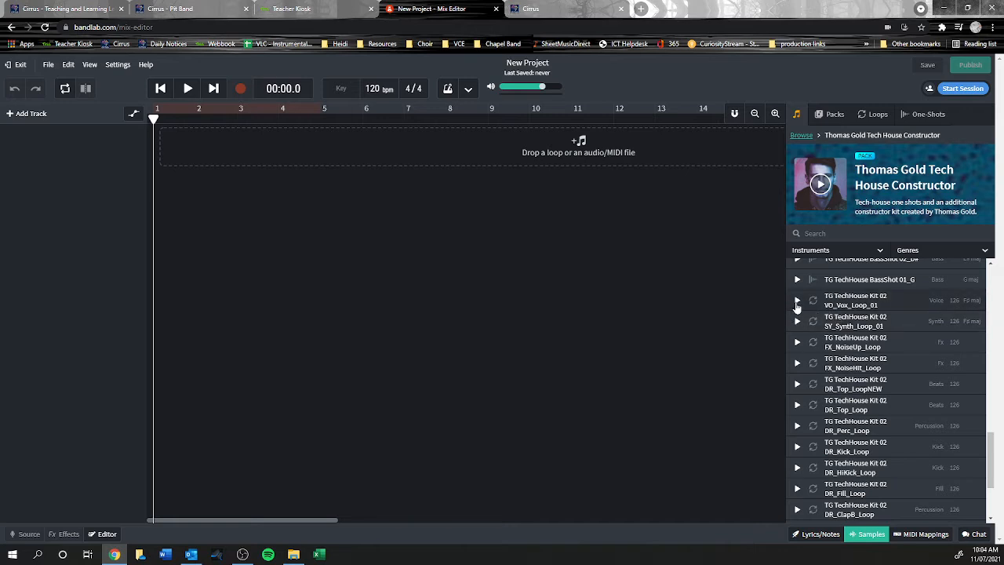
# Preview the TG TechHouse Kit 02 DR_Top_LoopNEW loop and add it as a new track starting at bar 1
pyautogui.scroll(-2, 833, 343)
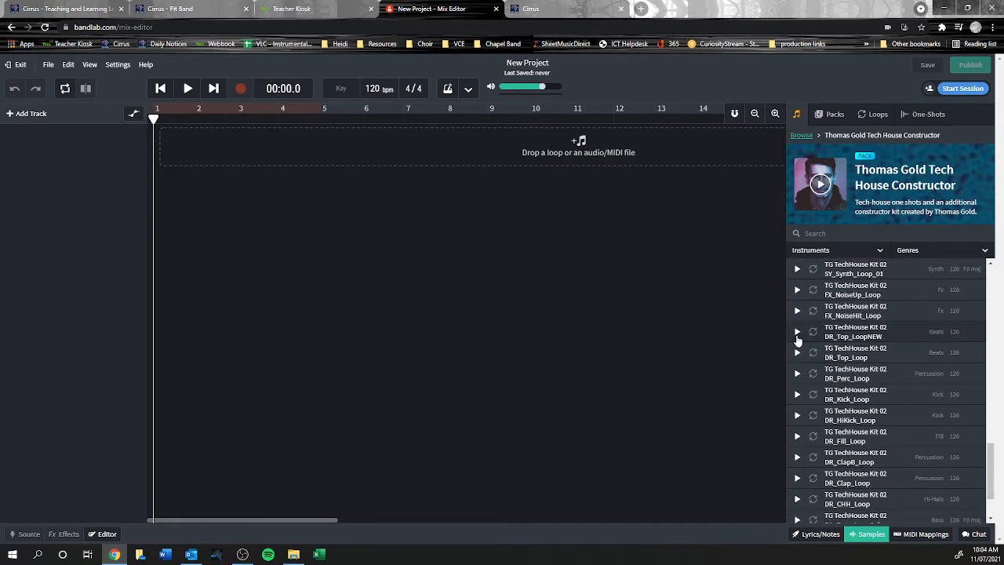
pyautogui.click(796, 333)
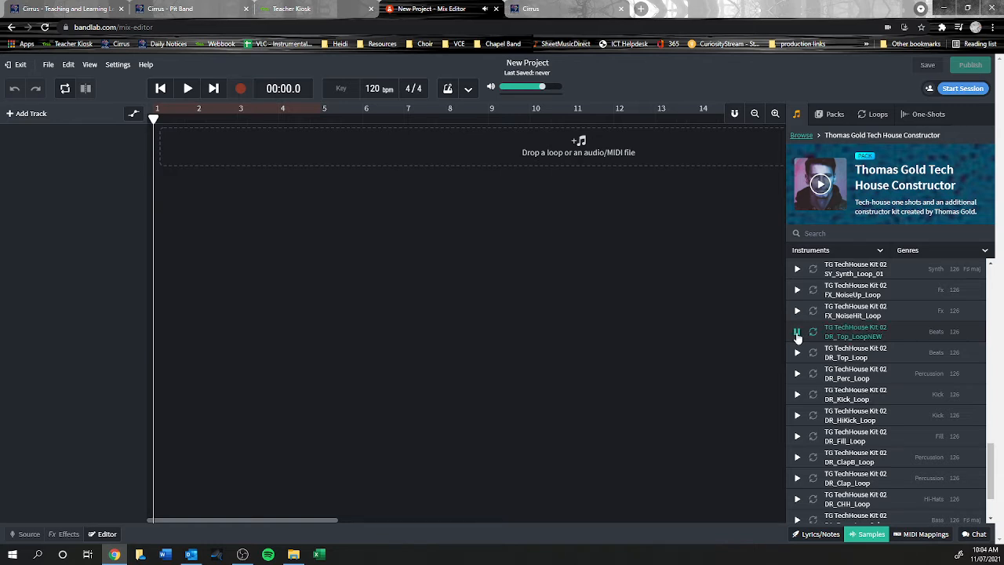
pyautogui.click(796, 333)
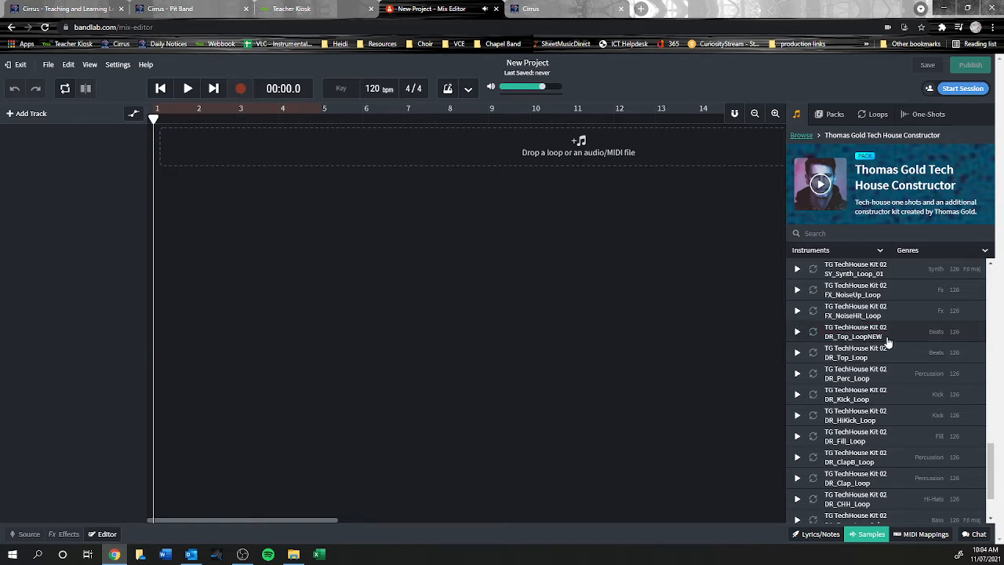
pyautogui.moveTo(885, 341); pyautogui.dragTo(177, 145)
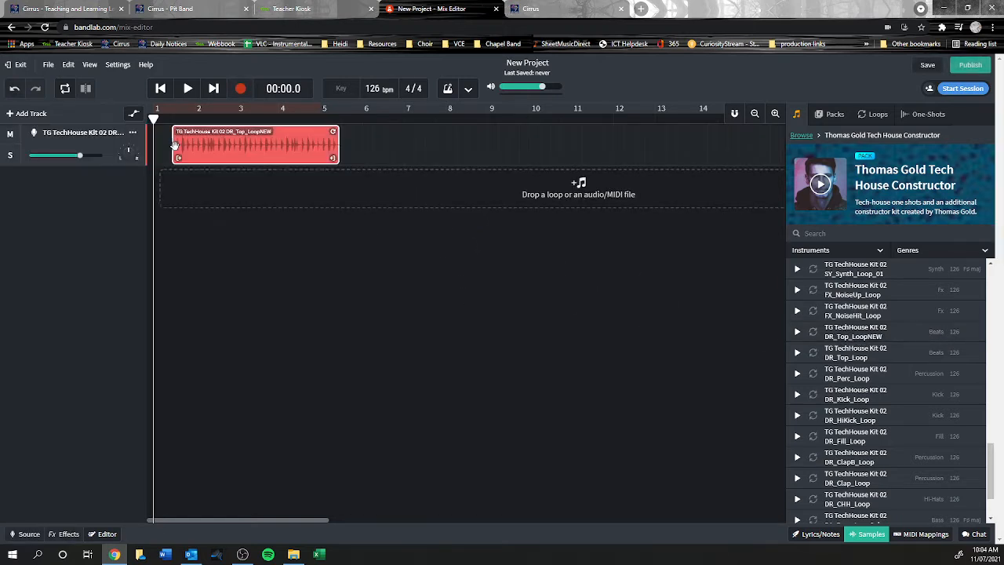
pyautogui.moveTo(259, 149); pyautogui.dragTo(218, 144)
# Copy the DR_Top_LoopNEW region and paste it on the same track at the playhead
pyautogui.rightClick(216, 147)
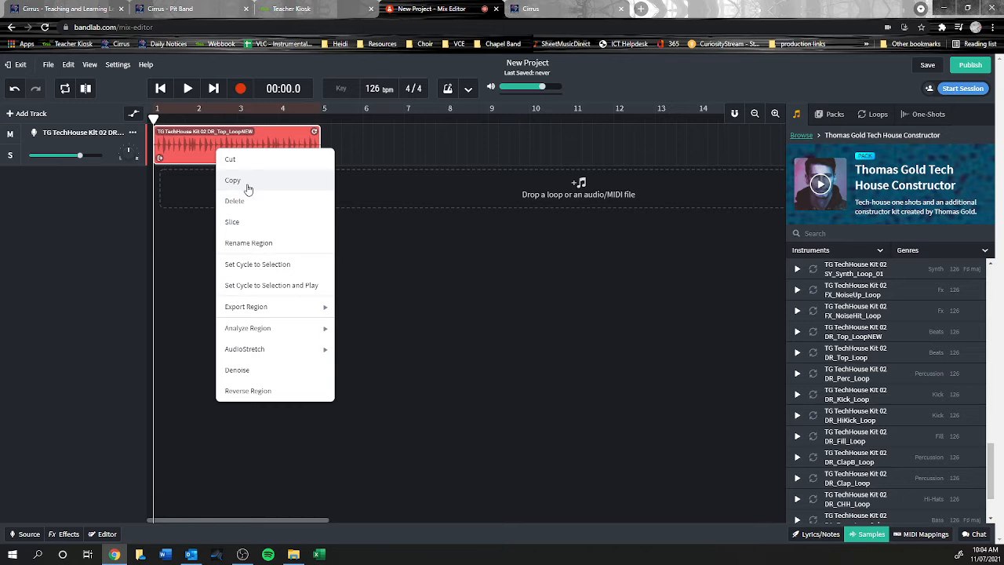
pyautogui.click(246, 185)
pyautogui.click(446, 155)
pyautogui.rightClick(472, 140)
pyautogui.click(481, 150)
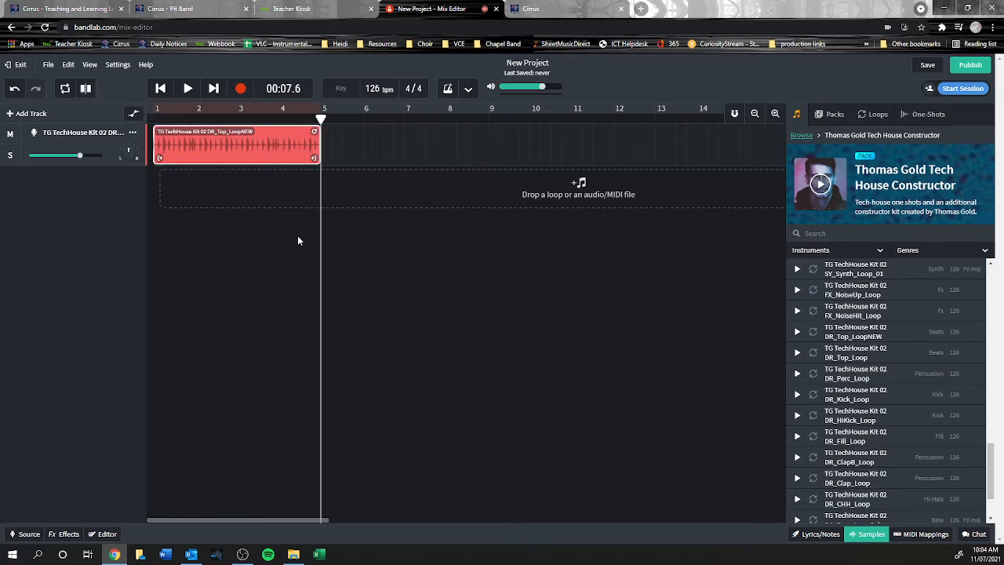
# Paste another copy of the loop at bar 5 and move it to start about a quarter bar after bar 6
pyautogui.click(251, 261)
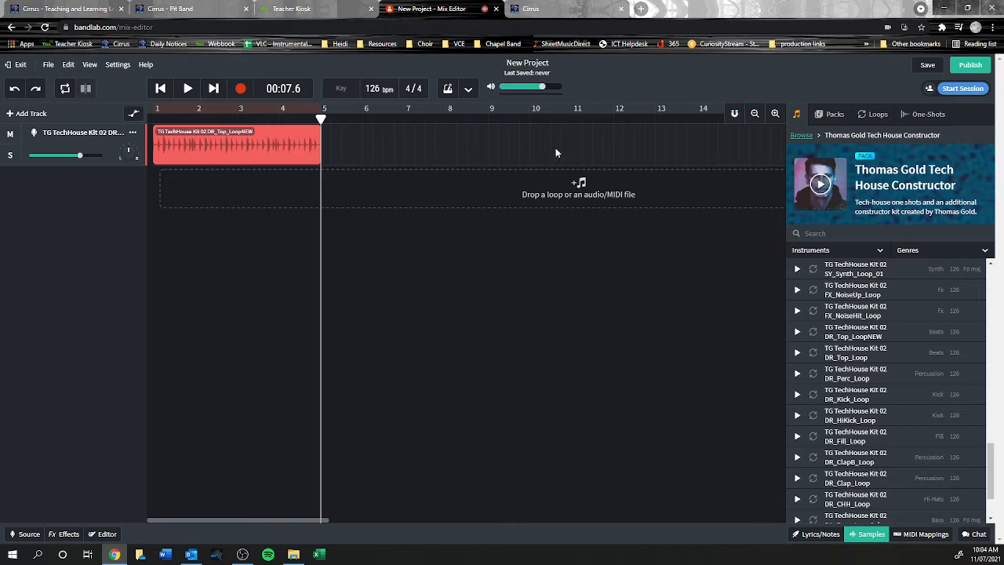
pyautogui.rightClick(583, 143)
pyautogui.click(594, 152)
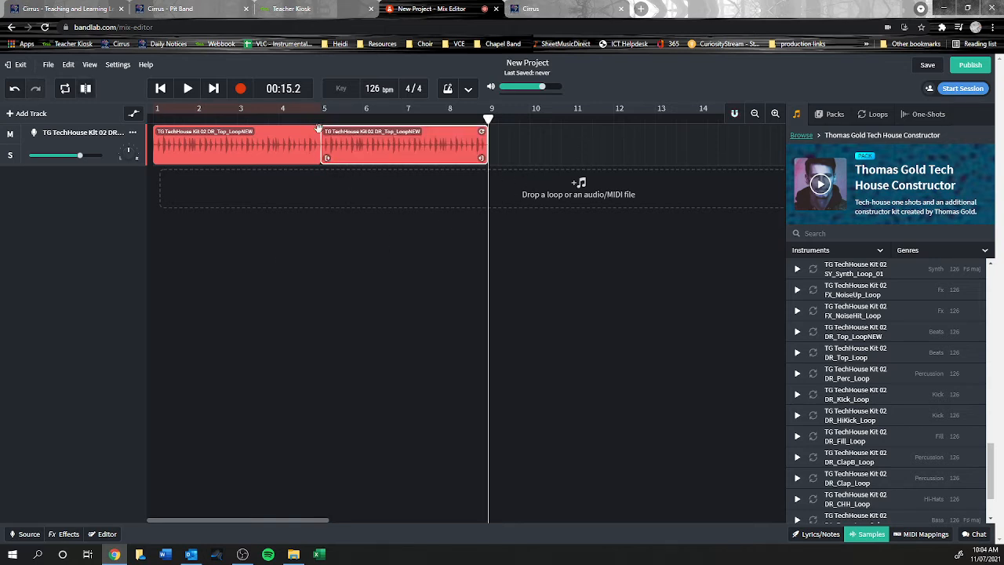
pyautogui.moveTo(352, 149); pyautogui.dragTo(426, 157)
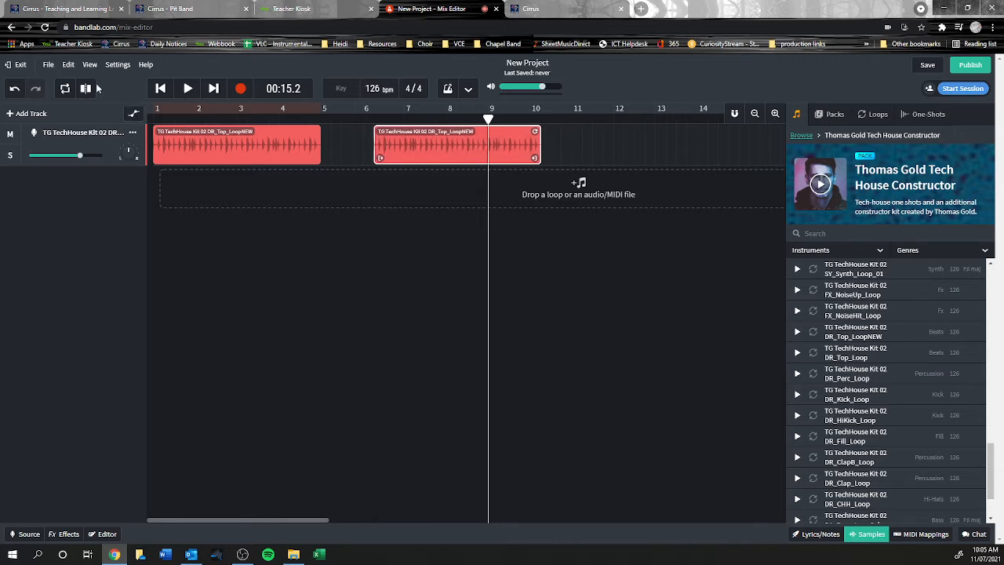
# Turn on Snap to Grid and move the second DR_Top_LoopNEW region to start at bar 5, right after the first
pyautogui.click(88, 68)
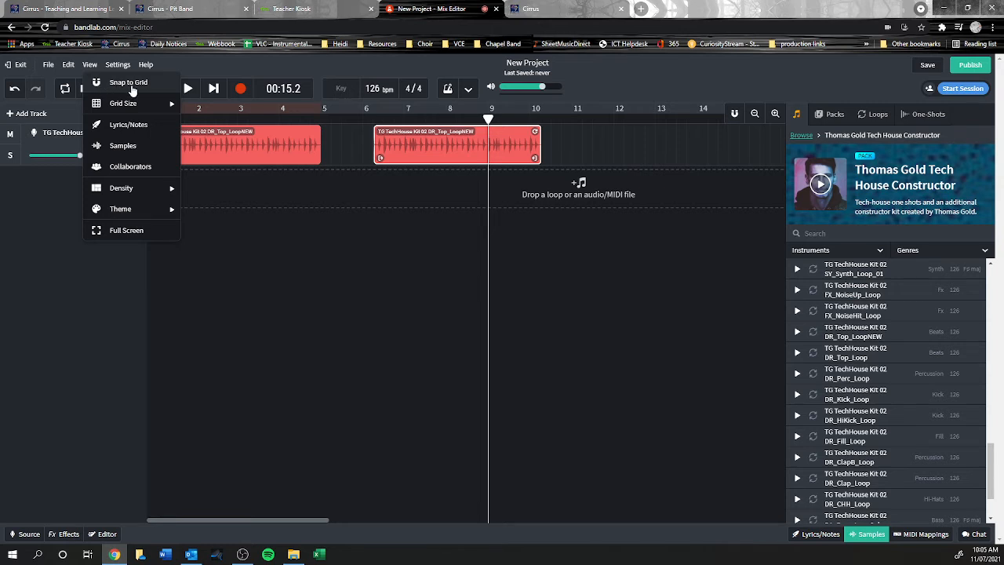
pyautogui.click(132, 86)
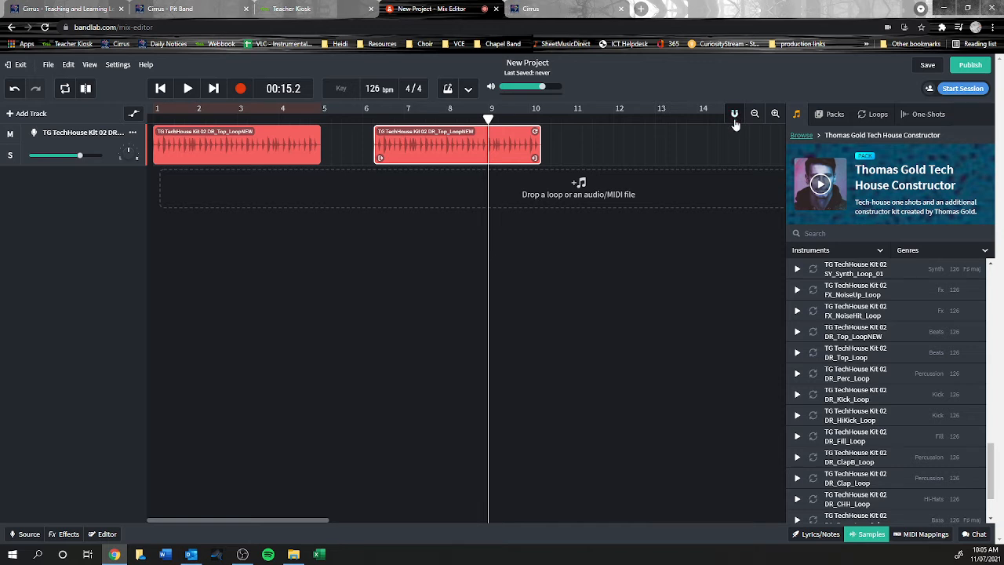
pyautogui.click(735, 116)
pyautogui.moveTo(437, 157); pyautogui.dragTo(386, 162)
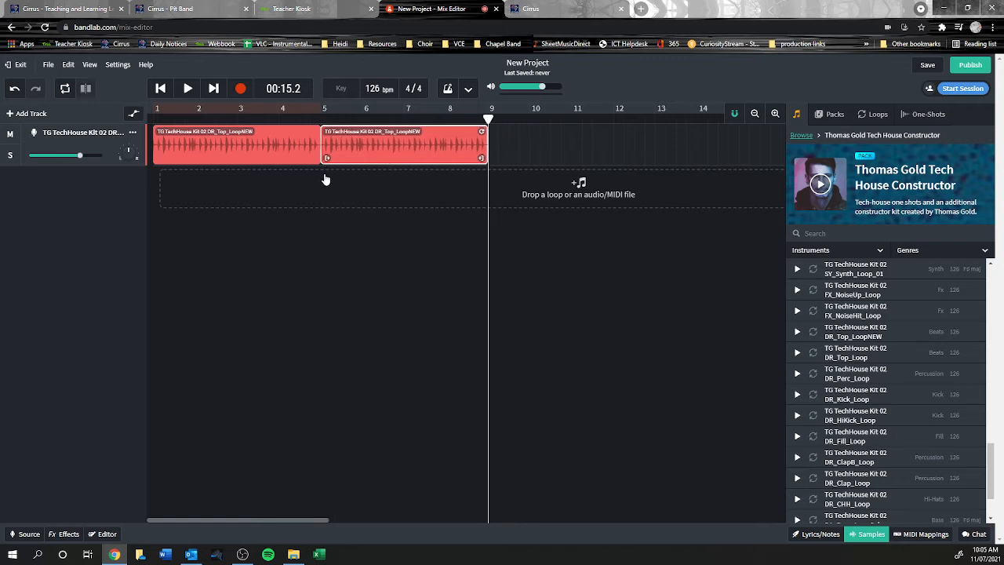
# Copy the DR_Top_LoopNEW region at bar 5 and paste it back to back at bars 9, 13 and 17
pyautogui.rightClick(367, 145)
pyautogui.click(392, 174)
pyautogui.rightClick(558, 147)
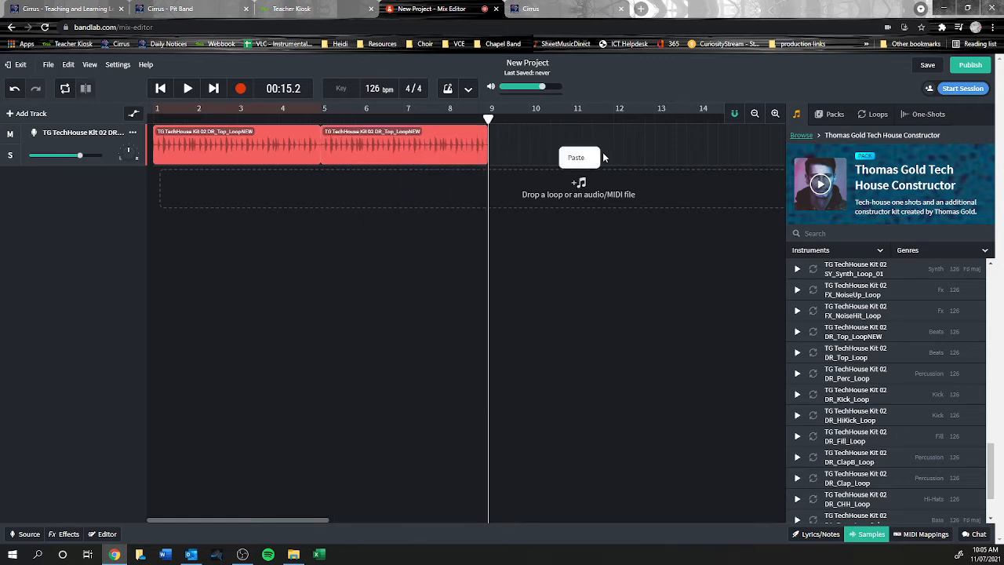
pyautogui.click(593, 159)
pyautogui.rightClick(658, 135)
pyautogui.click(672, 138)
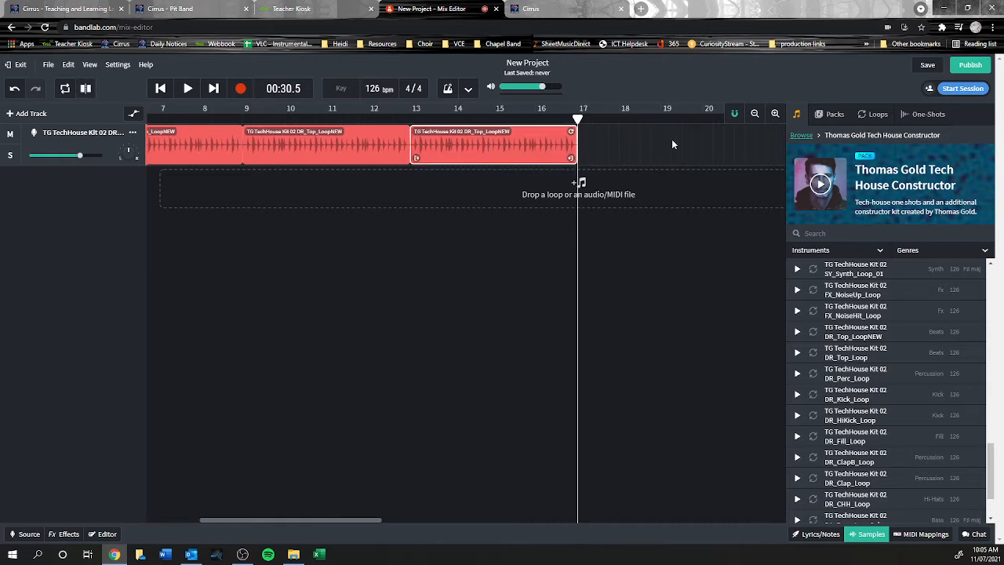
pyautogui.rightClick(762, 137)
pyautogui.click(768, 148)
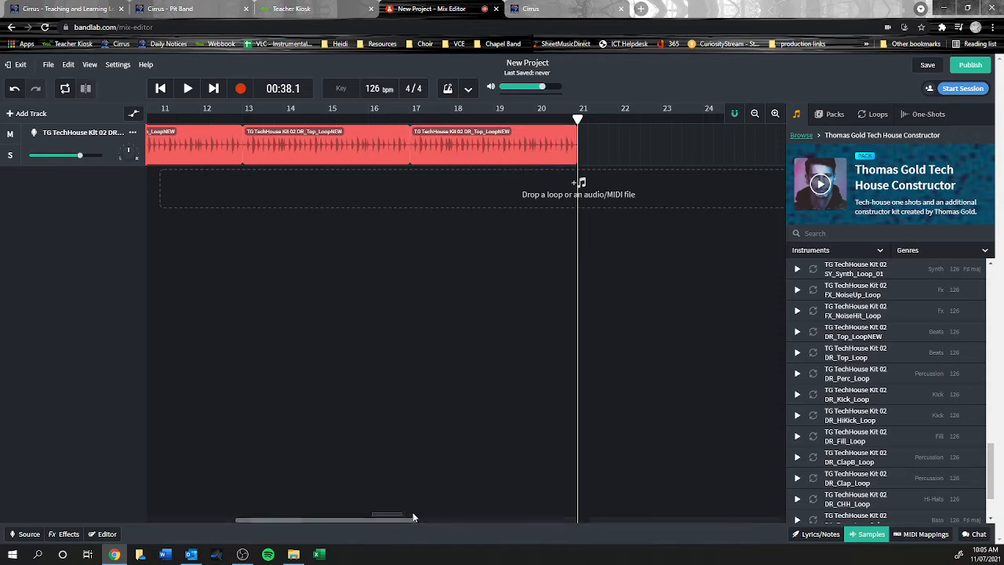
# Add another copy of the DR_Top_LoopNEW region at bar 21 on the same track
pyautogui.moveTo(522, 139)
pyautogui.mouseDown()
pyautogui.moveTo(520, 160)
pyautogui.moveTo(510, 152)
pyautogui.moveTo(524, 149)
pyautogui.moveTo(506, 147)
pyautogui.mouseUp()
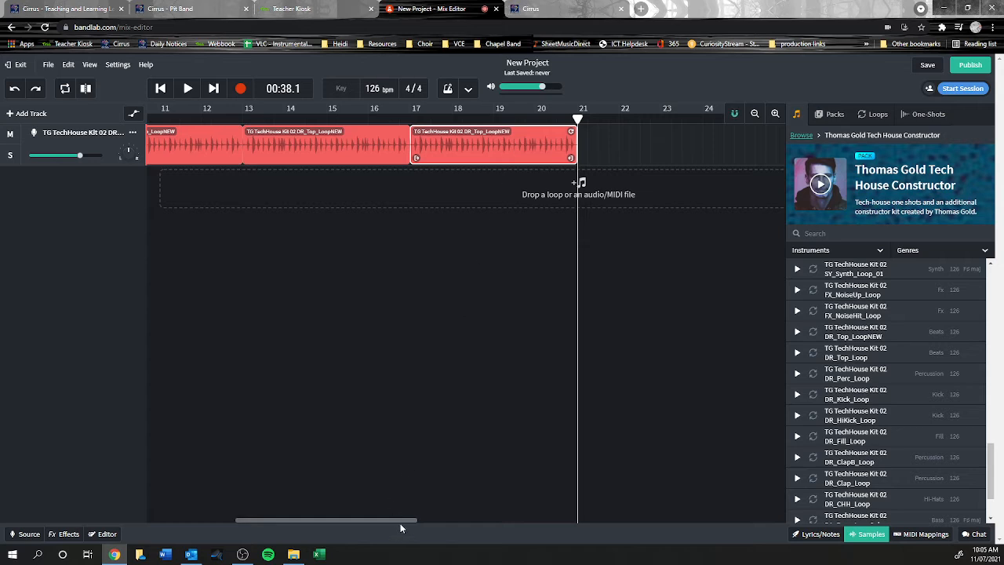
pyautogui.moveTo(399, 522); pyautogui.dragTo(465, 489)
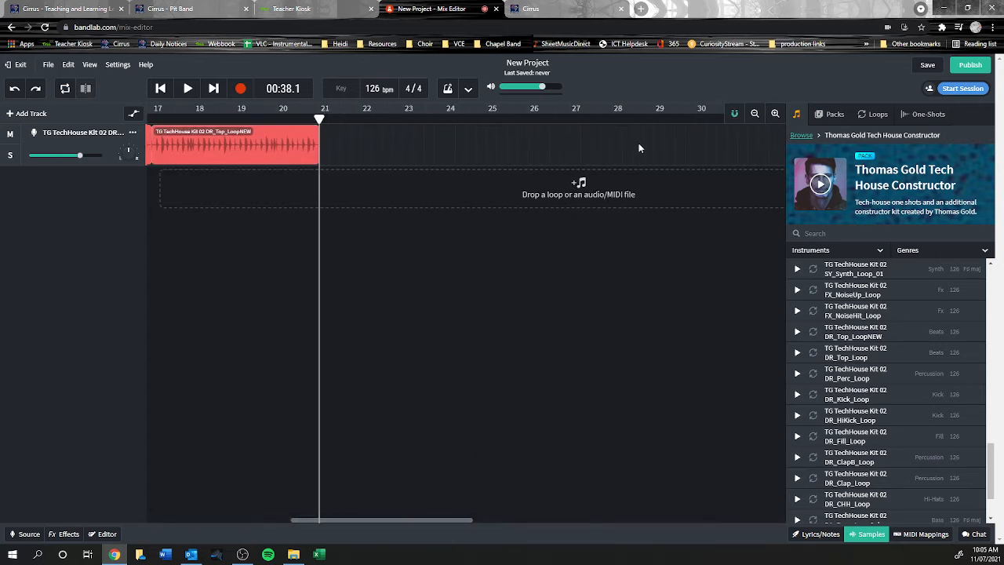
pyautogui.hotkey('ctrl', 'd')
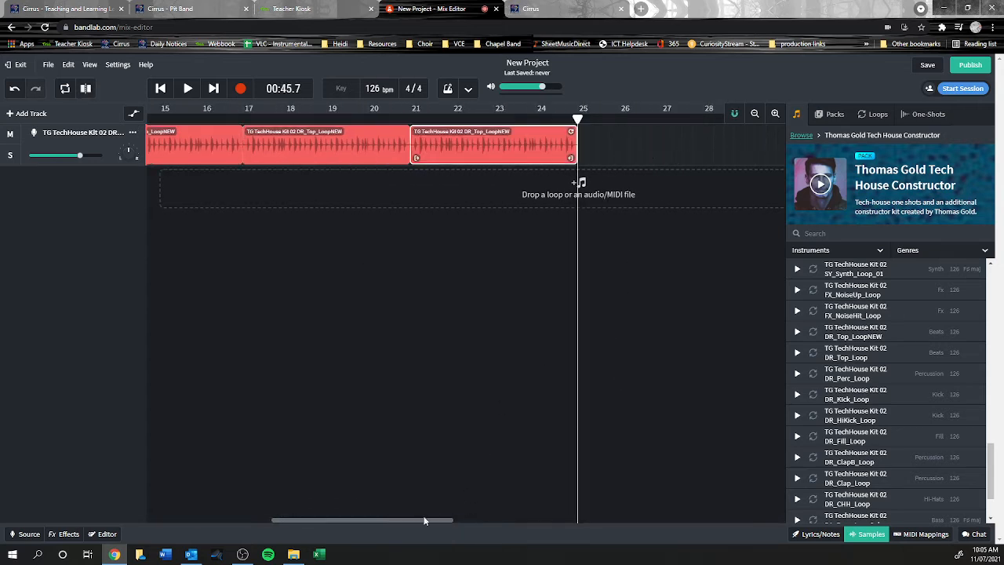
# Play the arrangement briefly from the start and pause it to check the repeated loops
pyautogui.moveTo(423, 520); pyautogui.dragTo(243, 502)
pyautogui.click(510, 137)
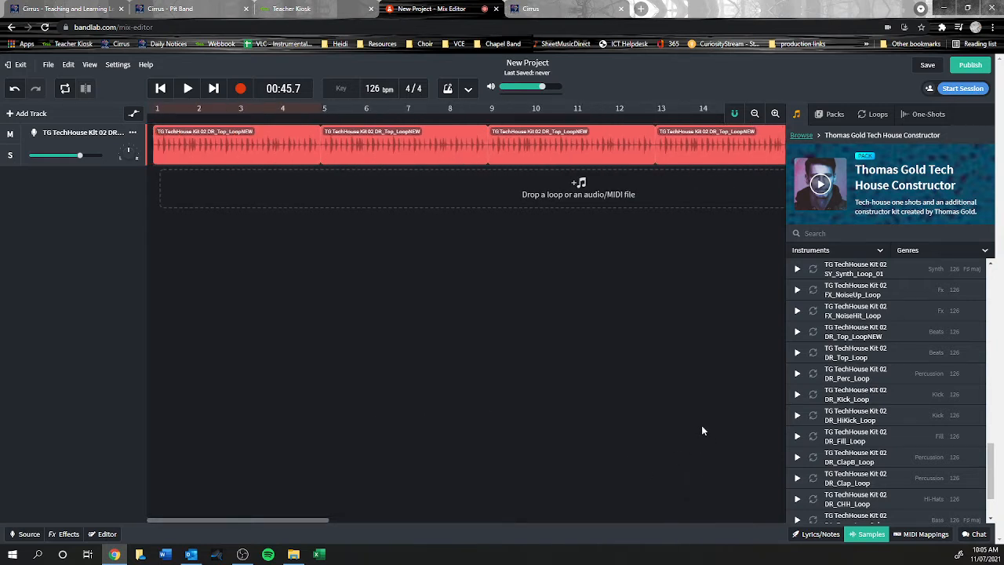
pyautogui.click(160, 88)
pyautogui.click(187, 89)
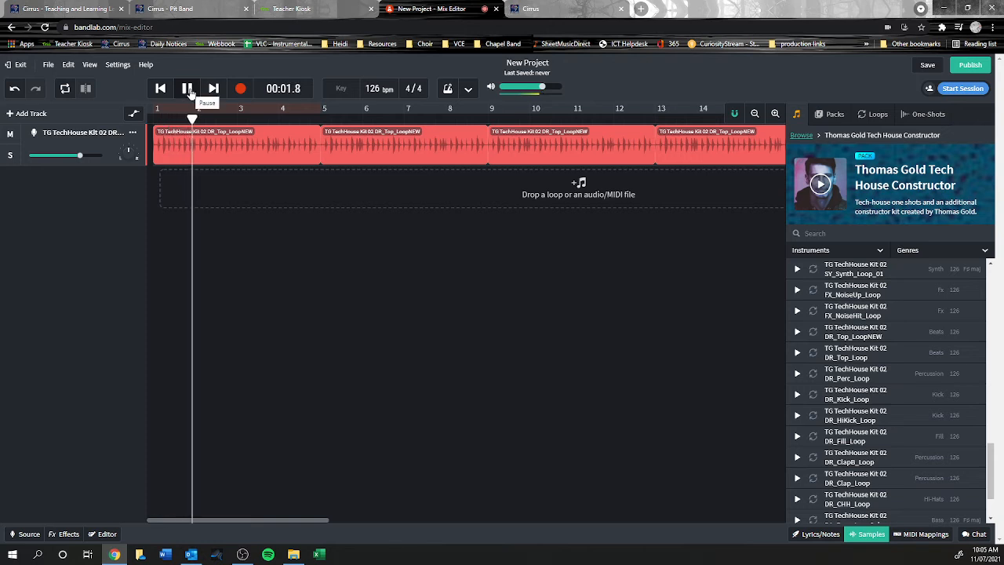
pyautogui.click(189, 90)
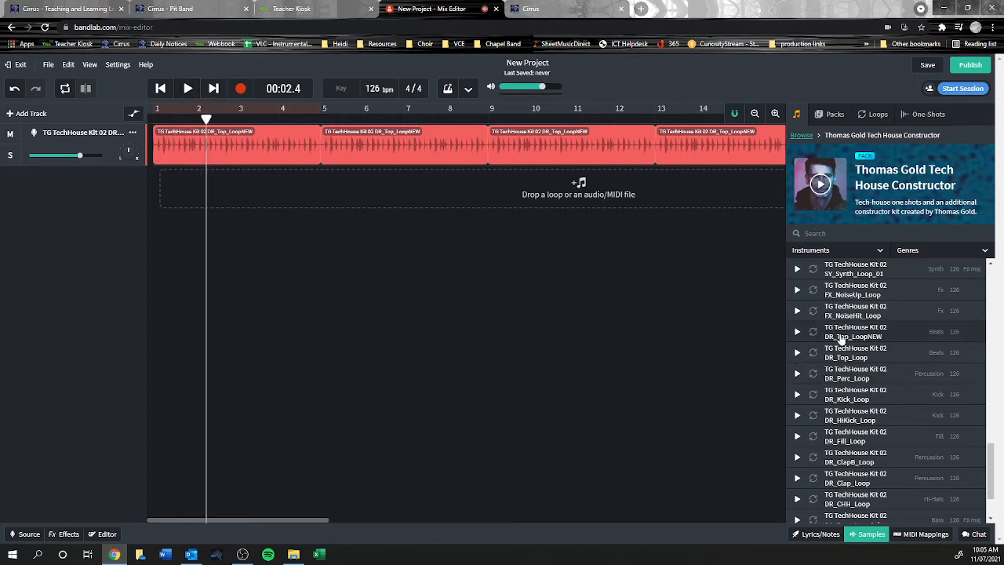
# Preview the FX_NoiseHit_Loop and FX_NoiseUp_Loop, and add FX_NoiseUp_Loop as a new track starting at bar 5
pyautogui.click(797, 312)
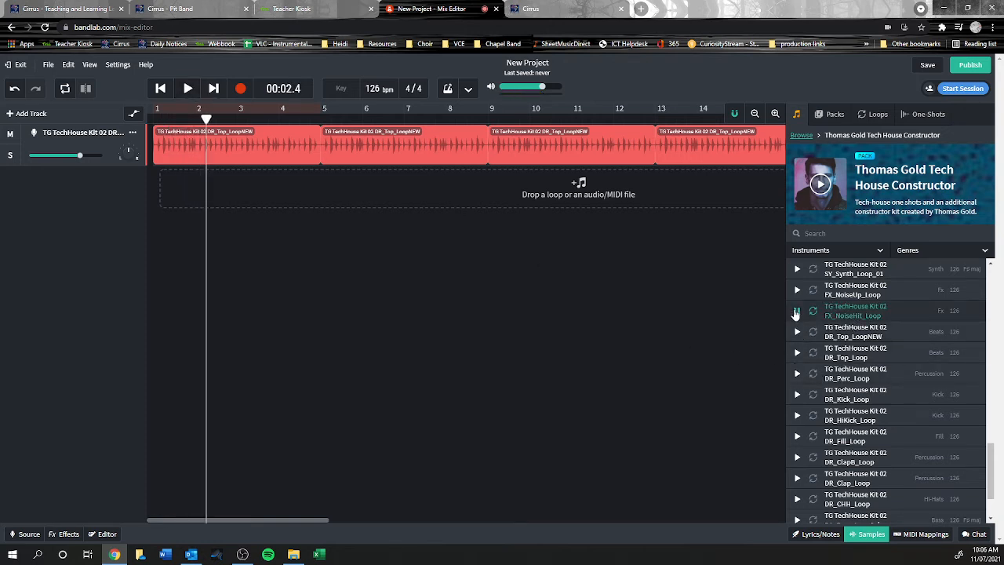
pyautogui.click(798, 292)
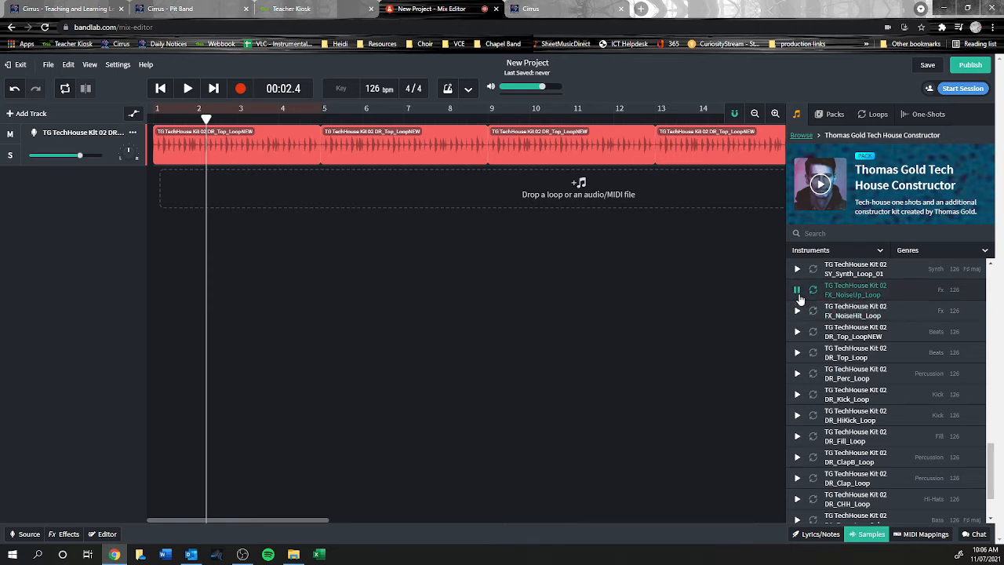
pyautogui.click(796, 291)
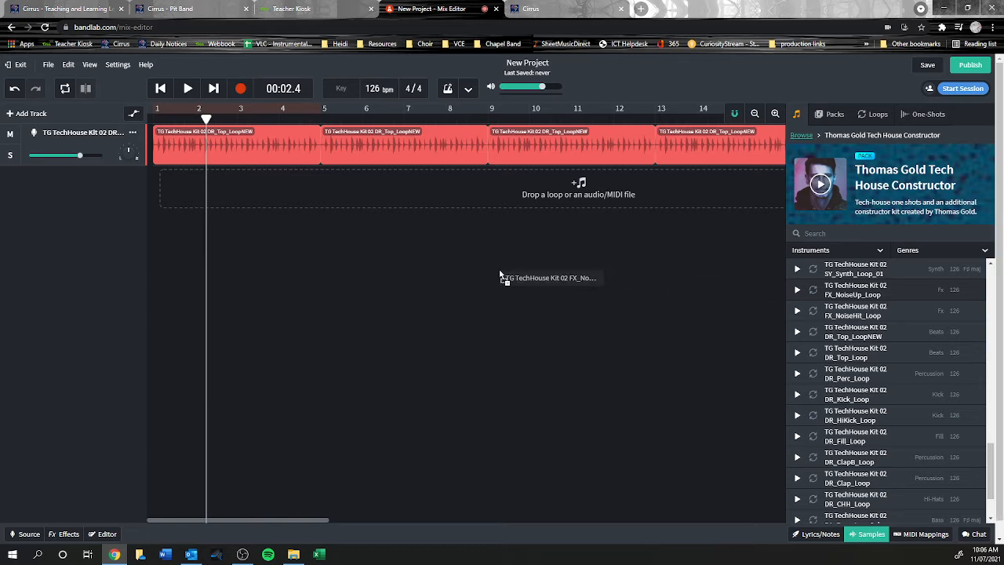
pyautogui.moveTo(888, 294); pyautogui.dragTo(366, 198)
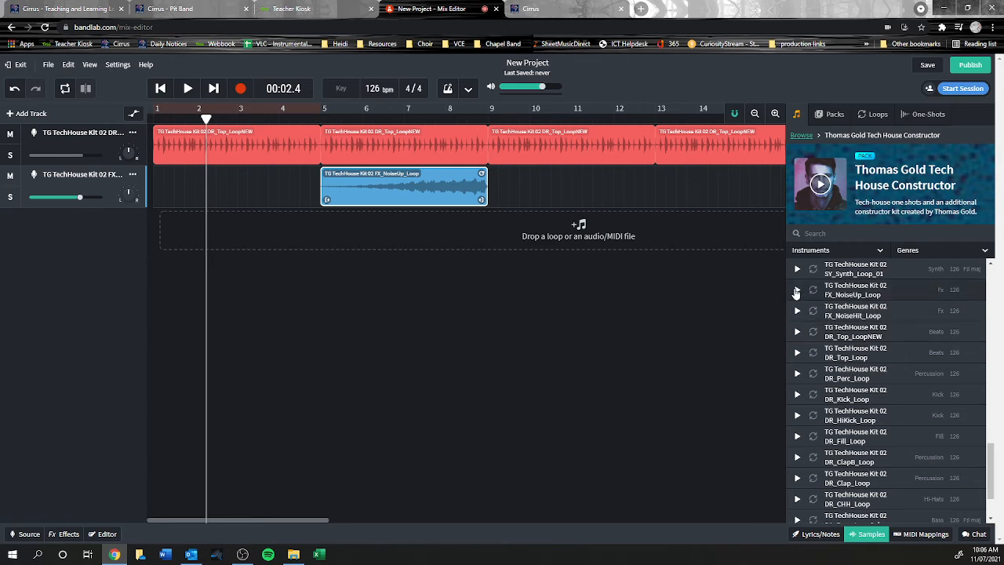
# Preview the FX_NoiseHit, DR_Perc and DR_Kick loops, and add DR_Kick_Loop as a new track starting at bar 9
pyautogui.click(796, 312)
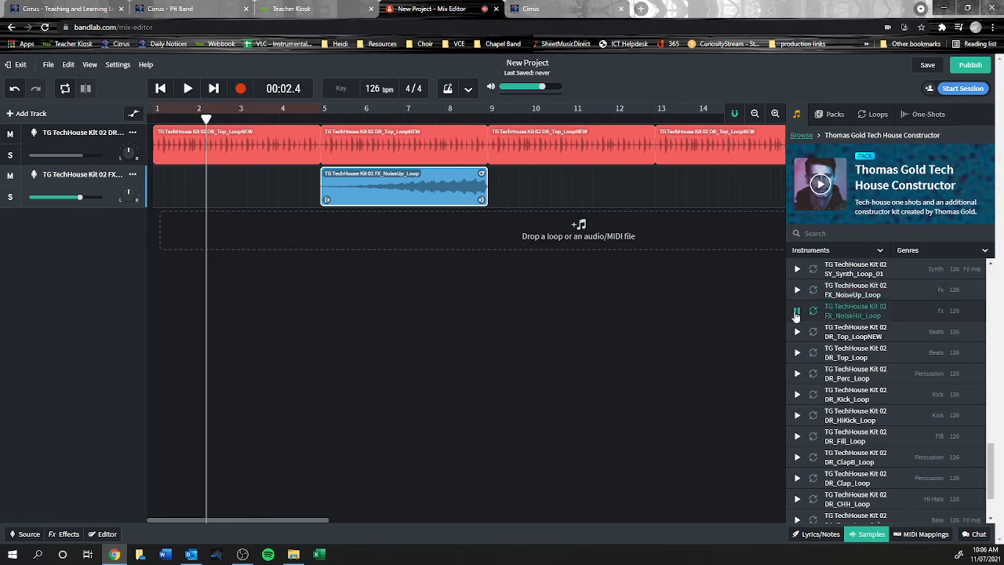
pyautogui.moveTo(292, 518); pyautogui.dragTo(314, 517)
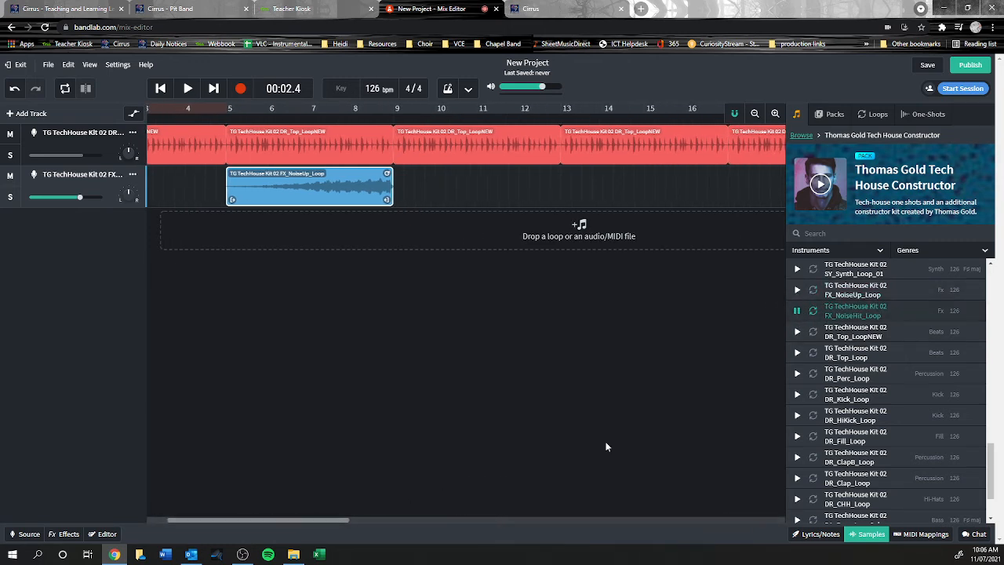
pyautogui.click(797, 374)
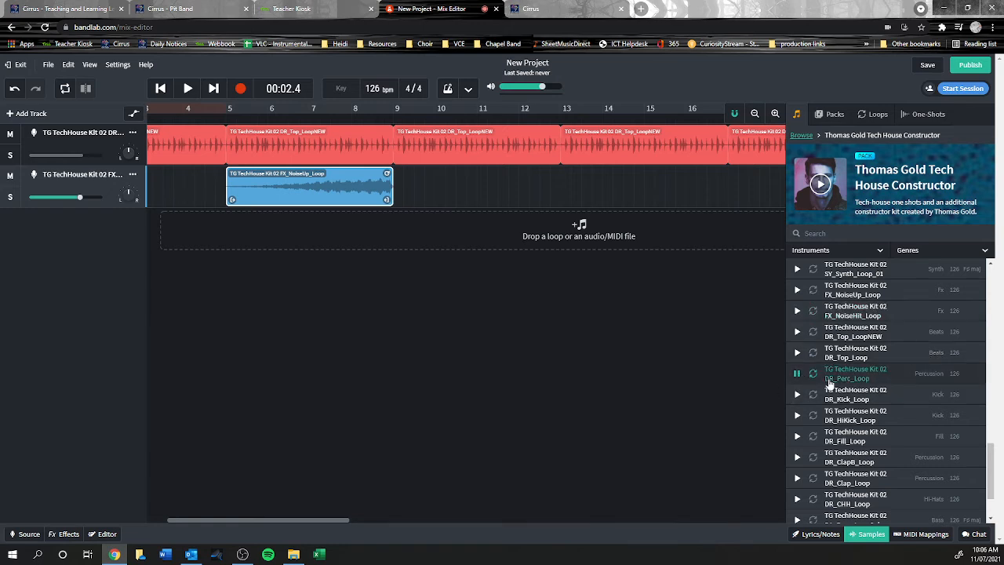
pyautogui.click(796, 394)
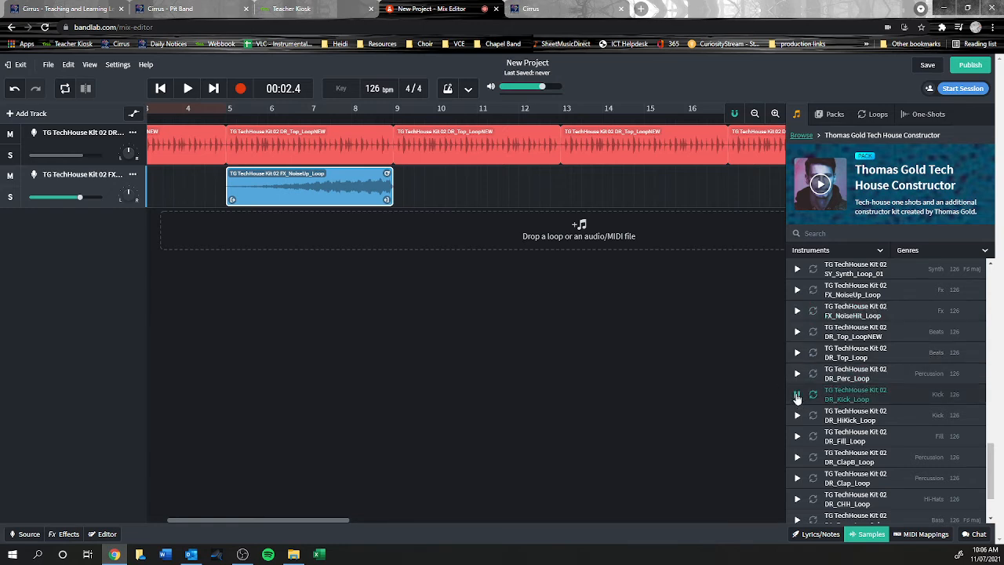
pyautogui.moveTo(876, 405); pyautogui.dragTo(425, 239)
# Copy the DR_Kick_Loop region and paste it on the same track at the playhead
pyautogui.rightClick(500, 227)
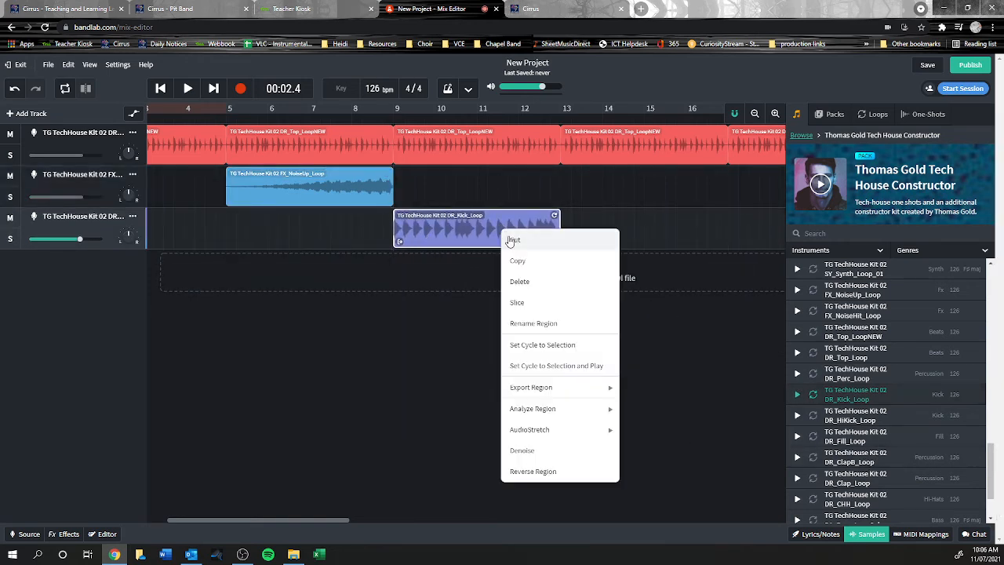
pyautogui.click(529, 270)
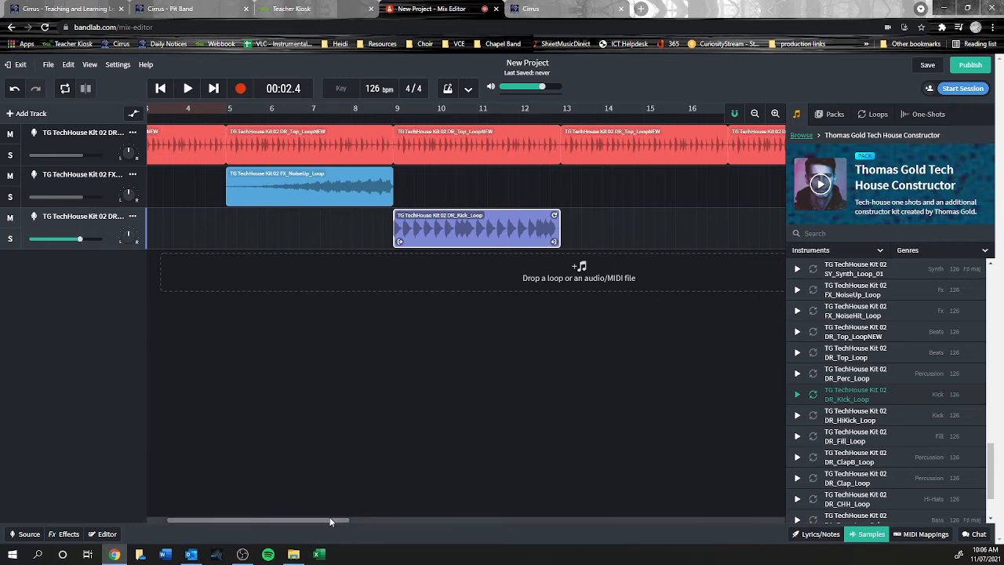
pyautogui.moveTo(330, 520); pyautogui.dragTo(399, 521)
pyautogui.rightClick(439, 231)
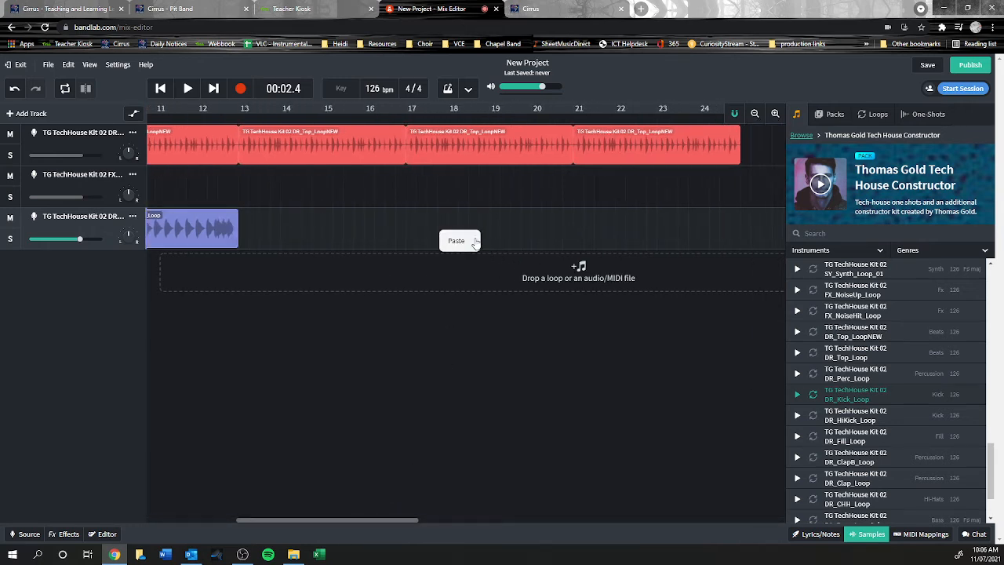
pyautogui.click(473, 242)
# Rearrange the two DR_Kick_Loop regions back to back so they start at bars 5 and 9
pyautogui.moveTo(569, 232); pyautogui.dragTo(456, 241)
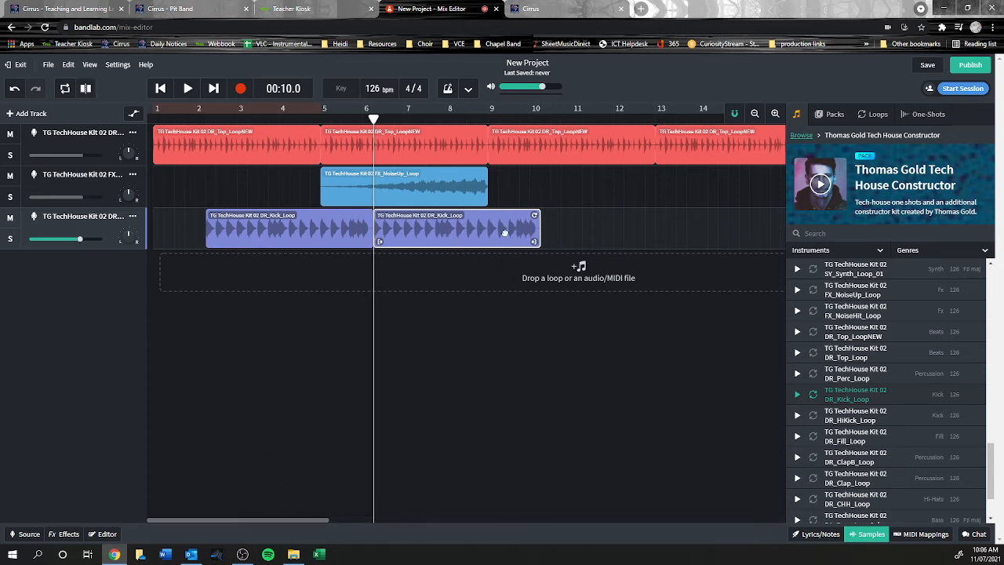
pyautogui.hotkey('ctrl', 'z')
pyautogui.click(336, 242)
pyautogui.moveTo(336, 242); pyautogui.dragTo(450, 241)
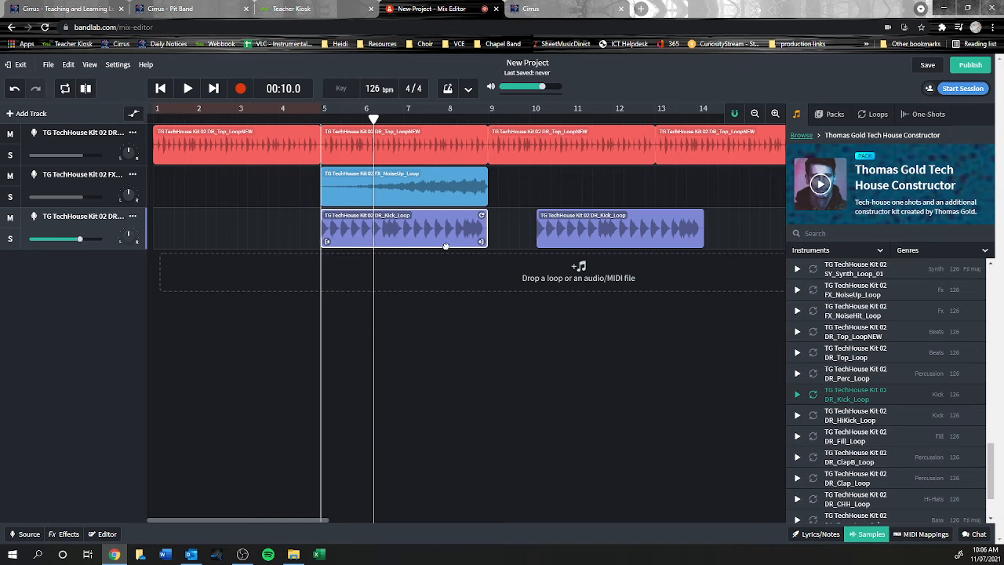
pyautogui.moveTo(598, 239); pyautogui.dragTo(527, 237)
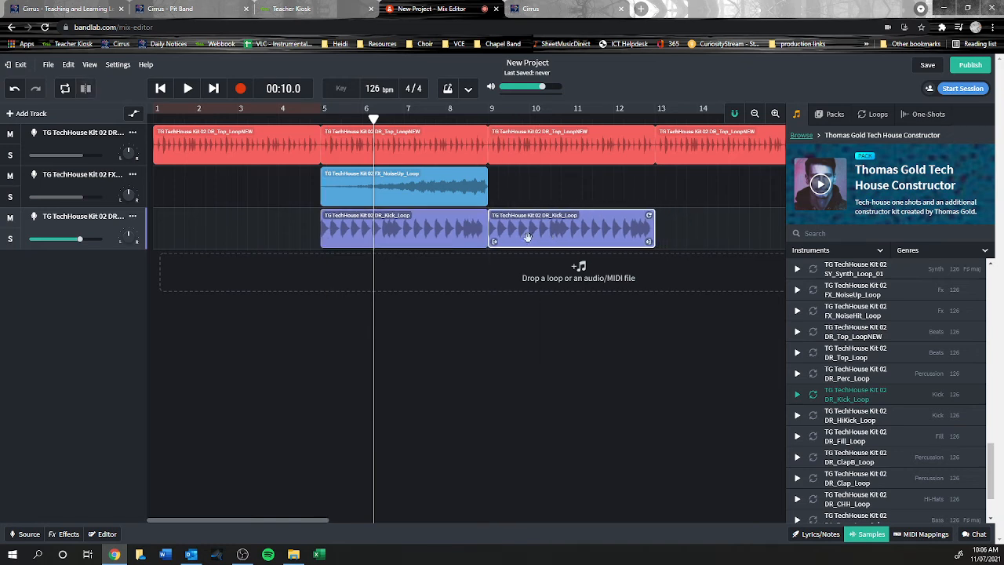
# Preview DR_HiKick_Loop and place it twice on the kick track, at bars 13 and 17
pyautogui.click(798, 415)
pyautogui.moveTo(301, 520); pyautogui.dragTo(356, 520)
pyautogui.moveTo(842, 417); pyautogui.dragTo(455, 232)
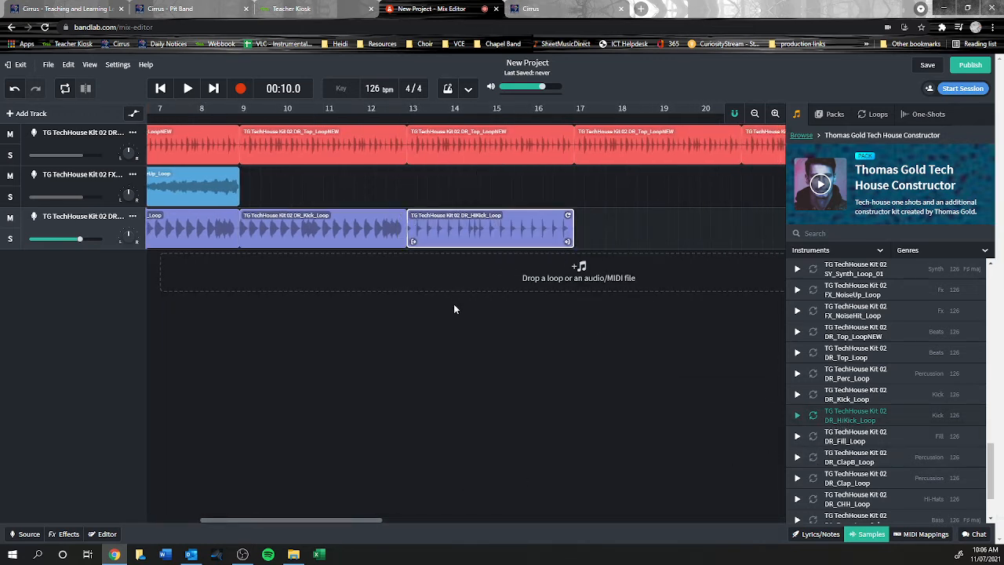
pyautogui.moveTo(872, 420); pyautogui.dragTo(585, 227)
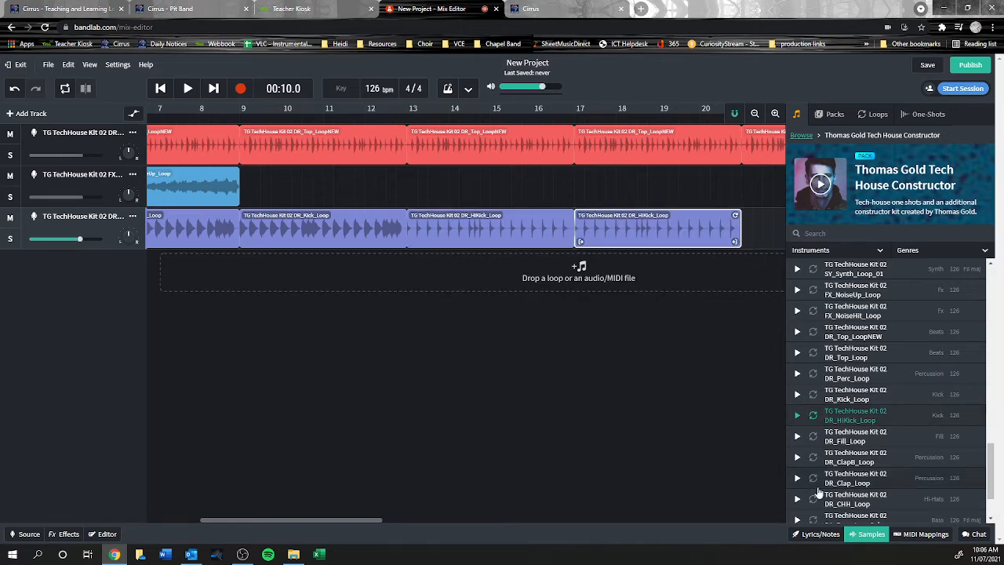
# Preview the DR_Fill, DR_ClapB and DR_Clap loops, and place DR_ClapB_Loop at bar 21 on the kick track
pyautogui.click(796, 439)
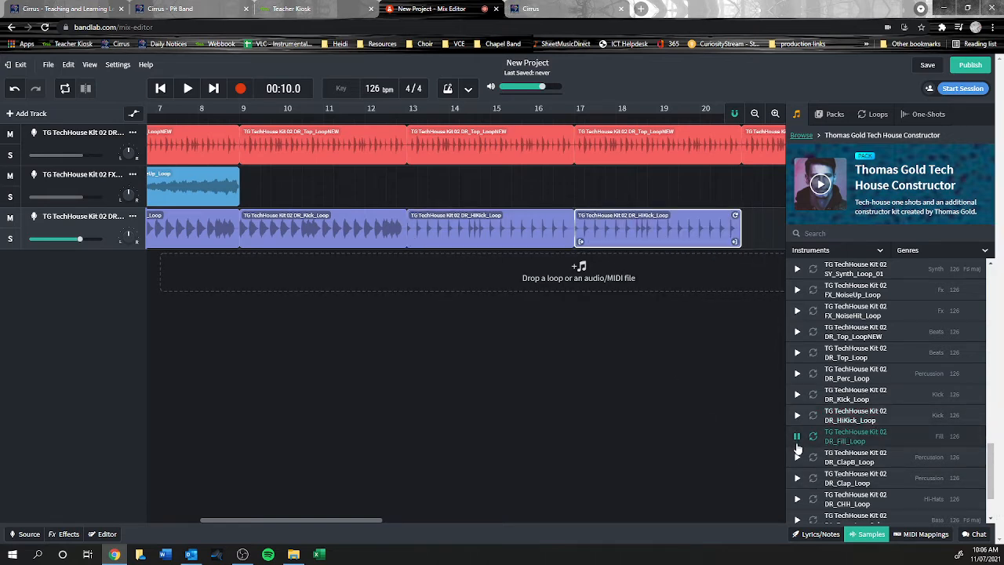
pyautogui.click(798, 459)
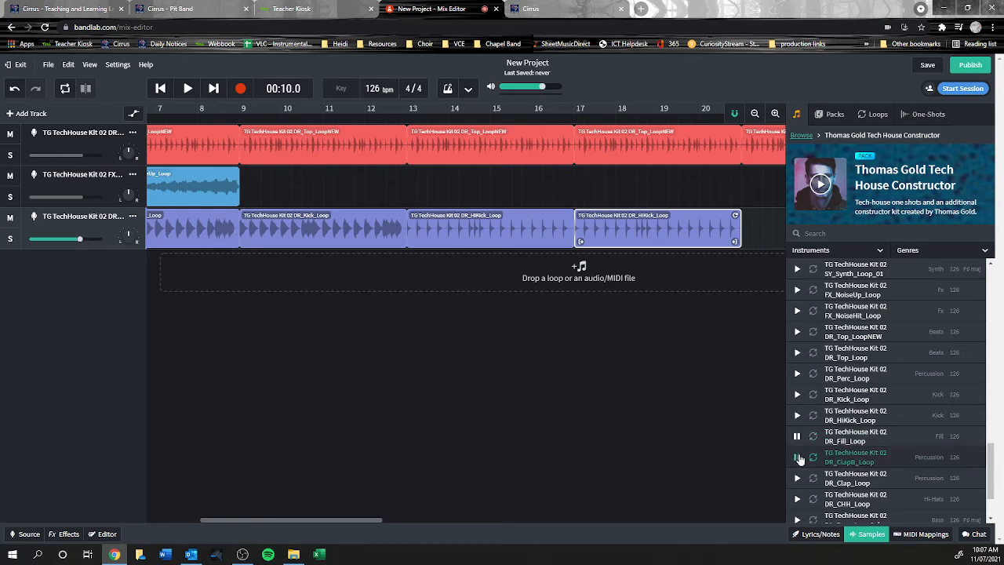
pyautogui.scroll(-1, 798, 455)
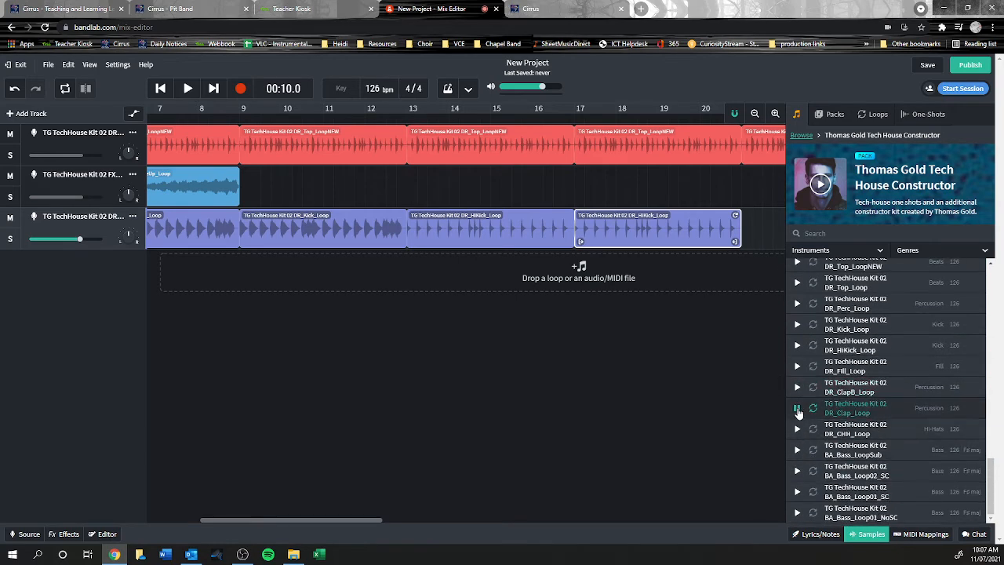
pyautogui.moveTo(339, 520); pyautogui.dragTo(441, 519)
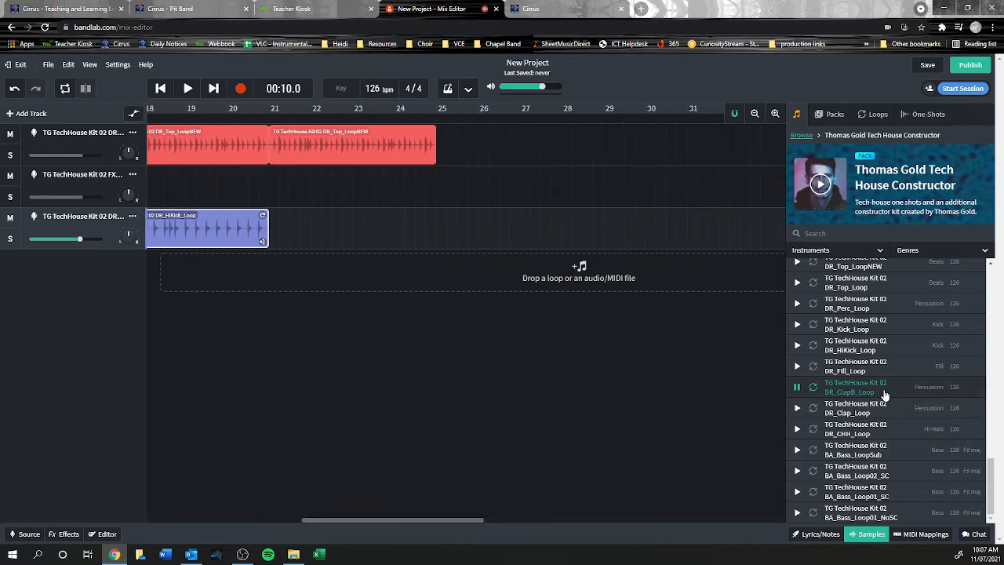
pyautogui.moveTo(884, 394); pyautogui.dragTo(276, 233)
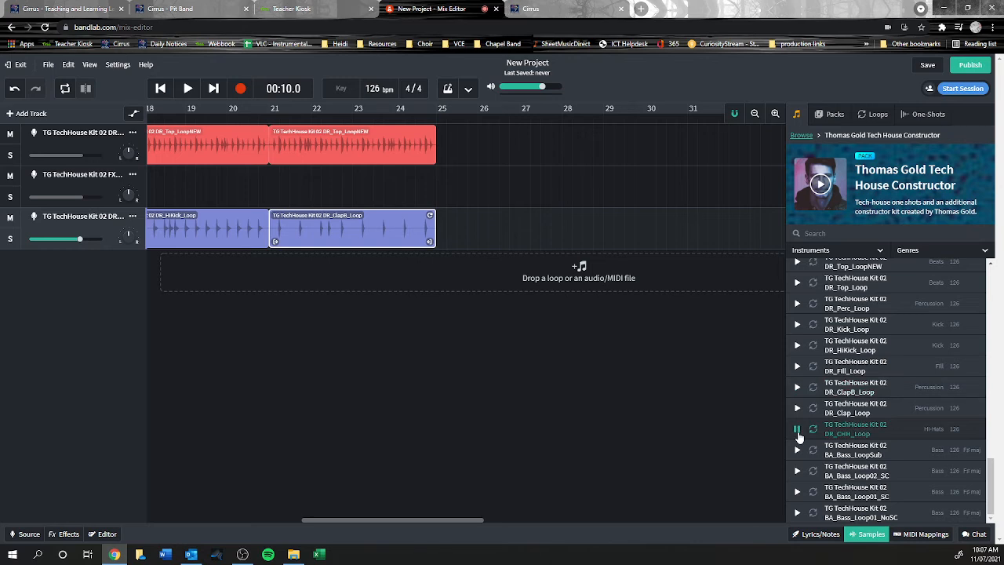
# Add DR_CHH_Loop on a new track and use it to replace the DR_Top_LoopNEW region at bar 21 on the first track
pyautogui.moveTo(853, 433); pyautogui.dragTo(287, 266)
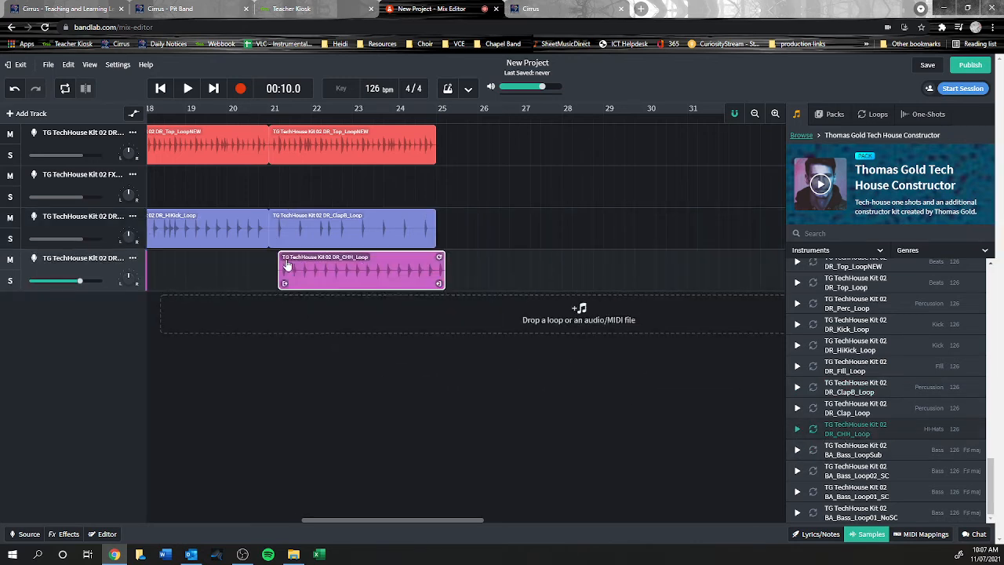
pyautogui.click(333, 146)
pyautogui.press('Delete')
pyautogui.moveTo(337, 270); pyautogui.dragTo(332, 128)
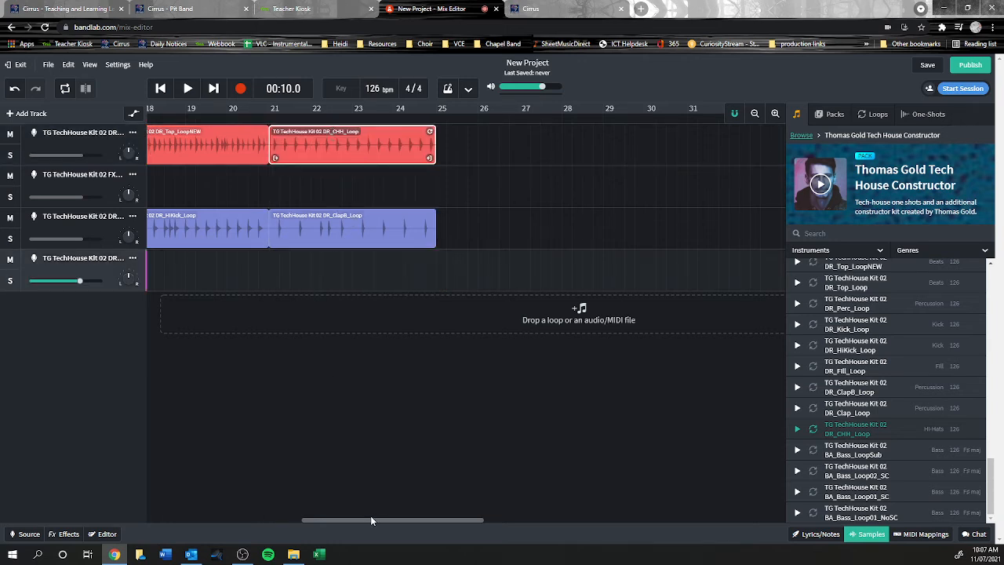
# Preview BA_Bass_LoopSub, place it on the fourth track and align its start to bar 5
pyautogui.moveTo(362, 518); pyautogui.dragTo(242, 520)
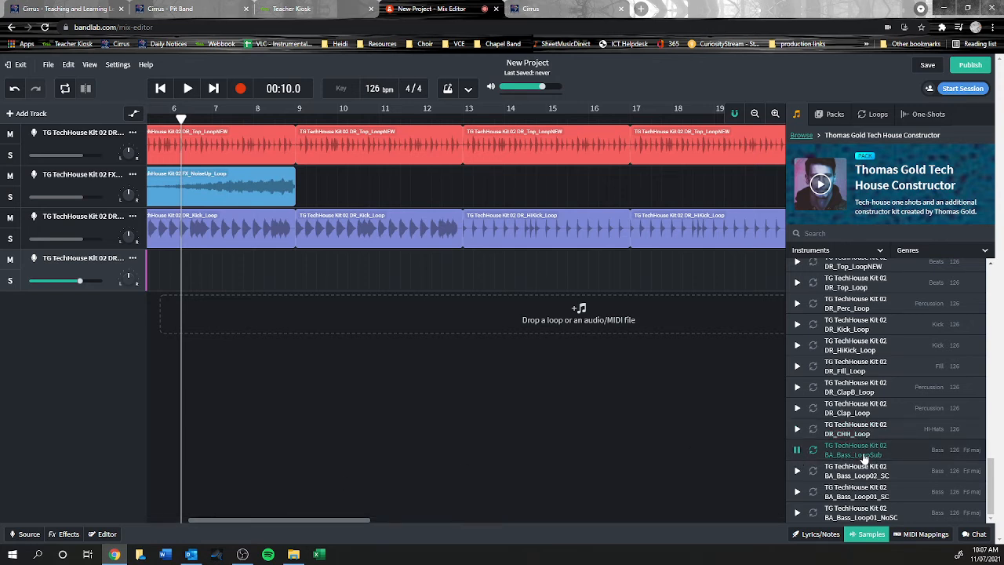
pyautogui.moveTo(863, 458); pyautogui.dragTo(148, 275)
pyautogui.moveTo(319, 519); pyautogui.dragTo(294, 457)
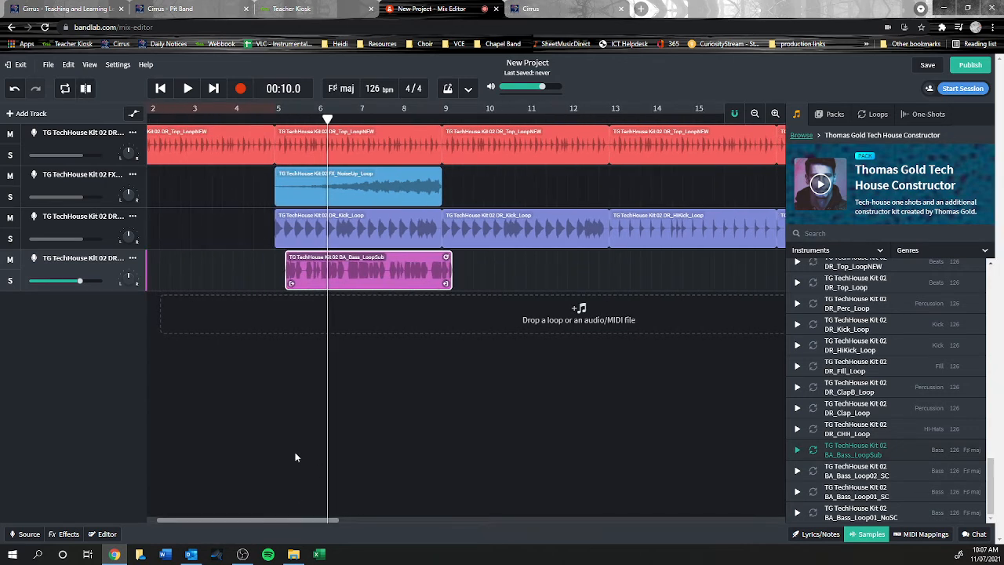
pyautogui.moveTo(366, 280); pyautogui.dragTo(356, 279)
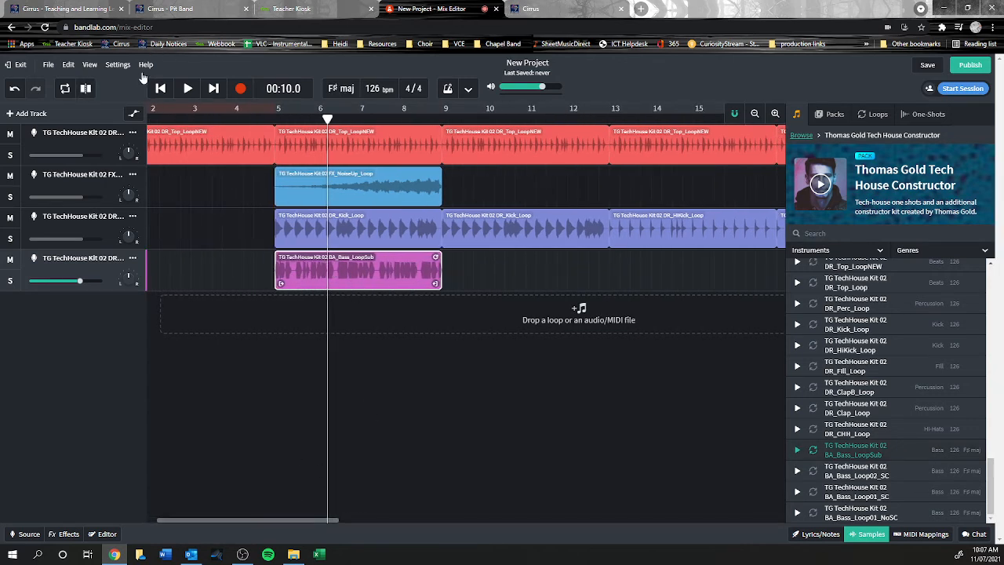
# Play the arrangement from the beginning and add a second BA_Bass_LoopSub at bar 9 on the bass track
pyautogui.click(159, 89)
pyautogui.click(187, 89)
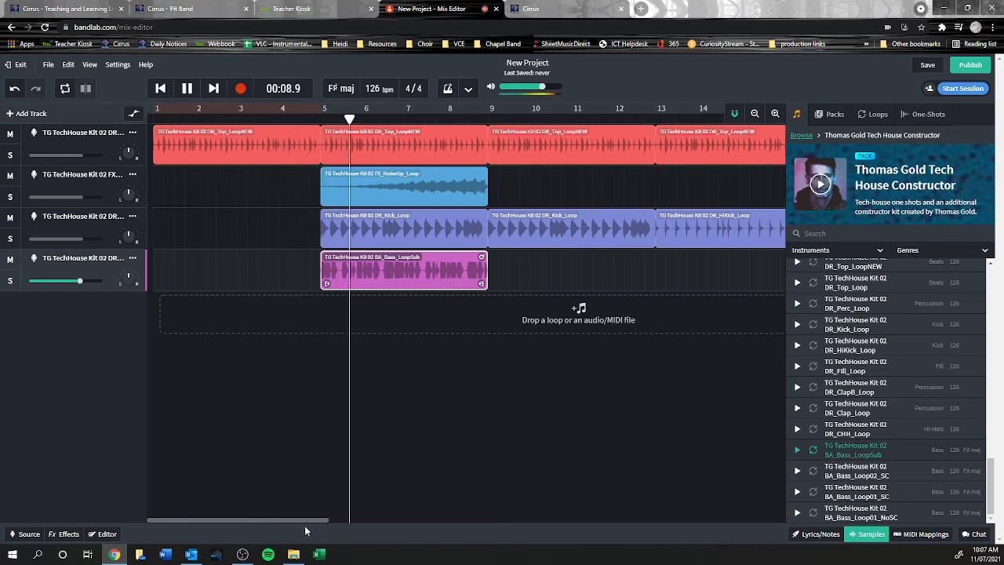
pyautogui.moveTo(306, 520); pyautogui.dragTo(314, 522)
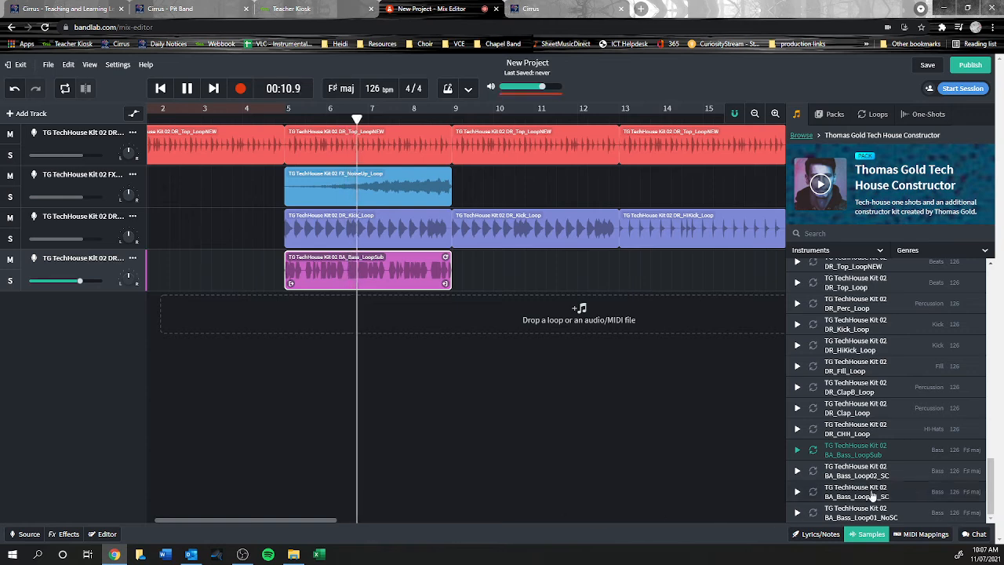
pyautogui.moveTo(903, 460); pyautogui.dragTo(459, 276)
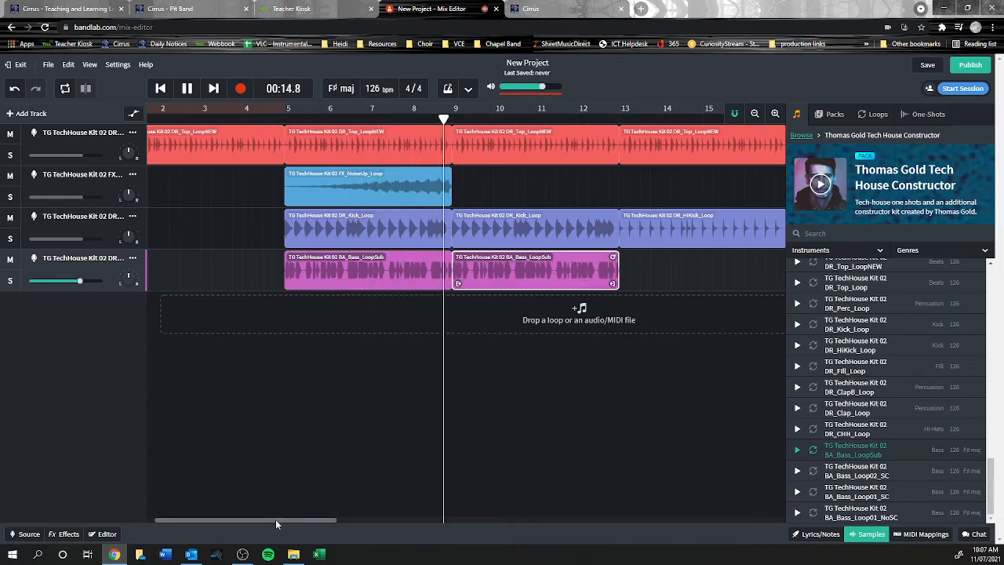
pyautogui.moveTo(276, 519); pyautogui.dragTo(310, 529)
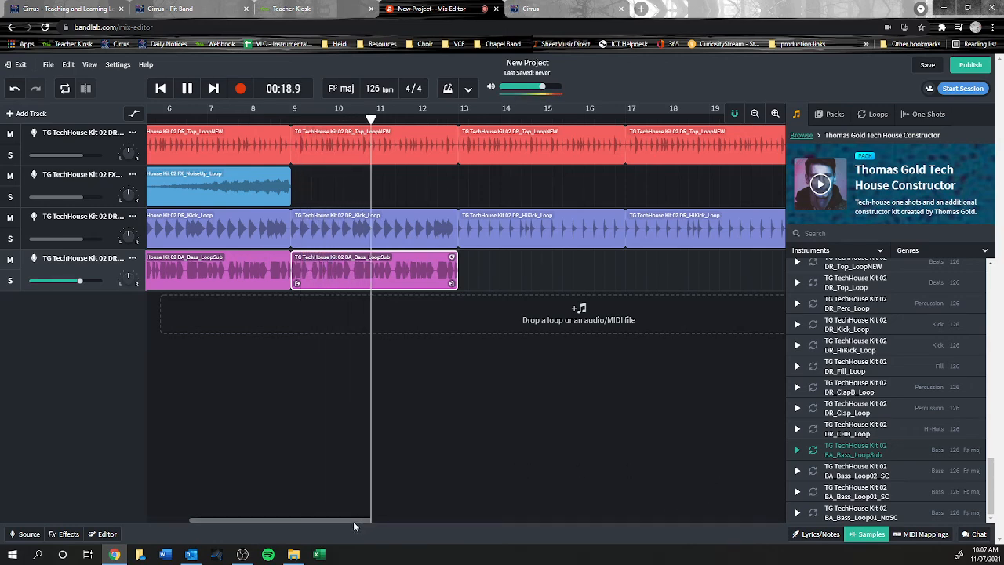
pyautogui.moveTo(353, 521); pyautogui.dragTo(379, 523)
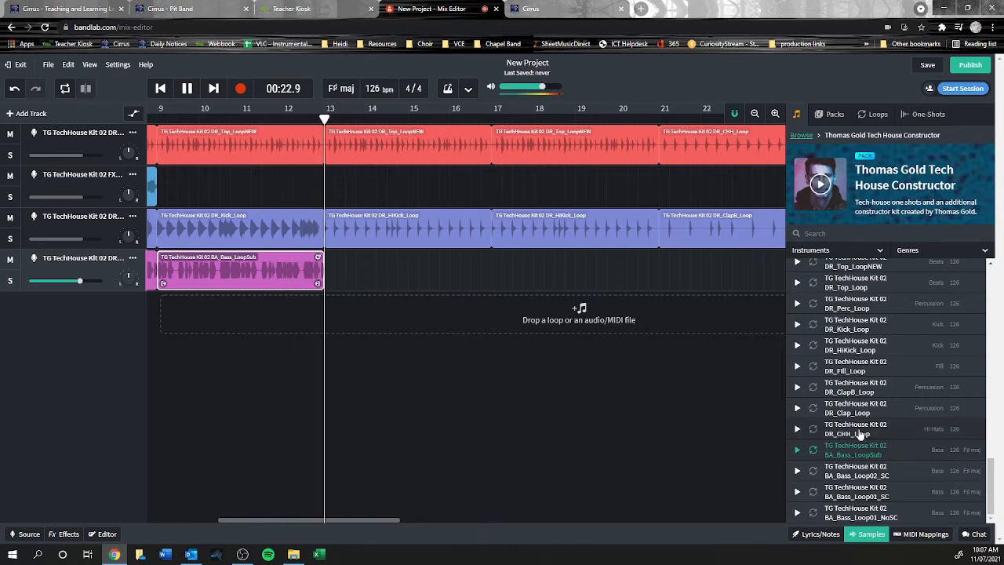
# Preview BA_Bass_Loop02_SC, place it at bars 13 and 17 on the bass track, and listen to the transition into bar 13
pyautogui.press('space')
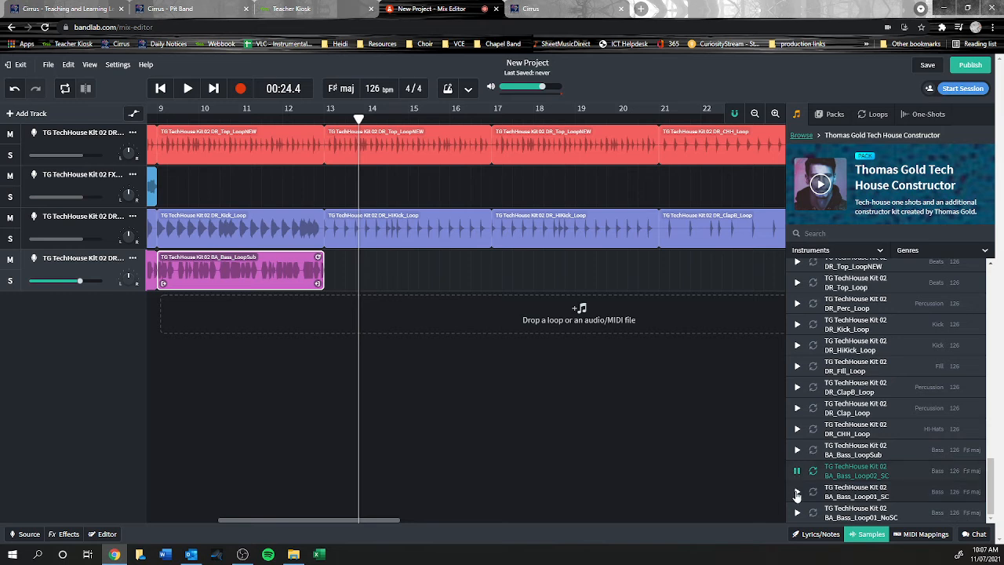
pyautogui.moveTo(831, 476); pyautogui.dragTo(330, 276)
pyautogui.moveTo(843, 473); pyautogui.dragTo(498, 271)
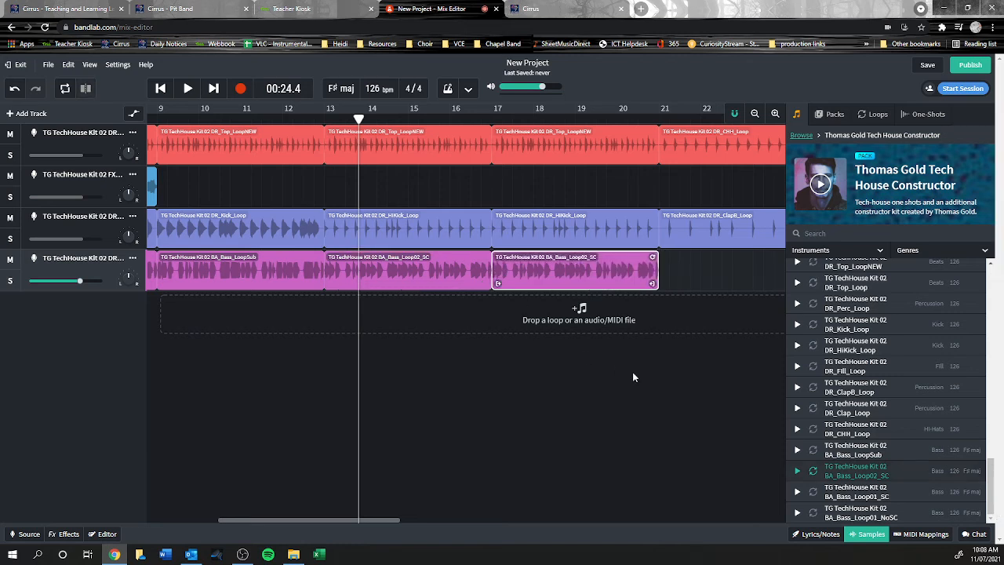
pyautogui.click(227, 122)
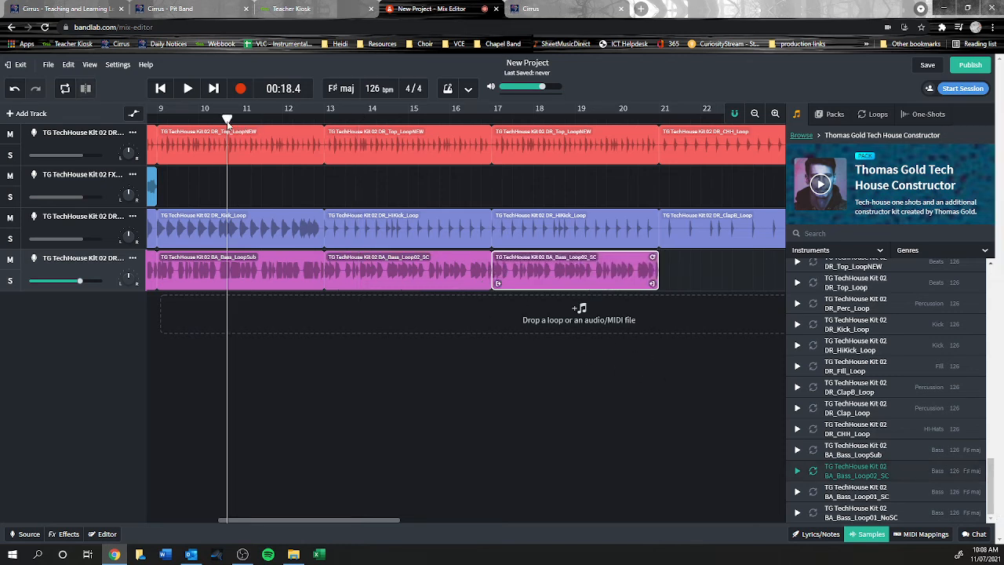
pyautogui.press('space')
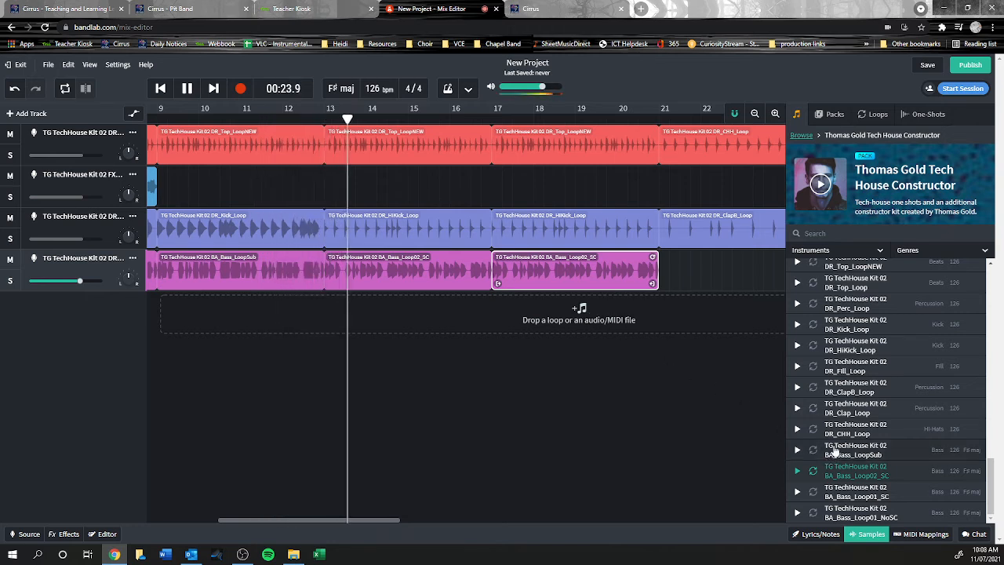
pyautogui.press('space')
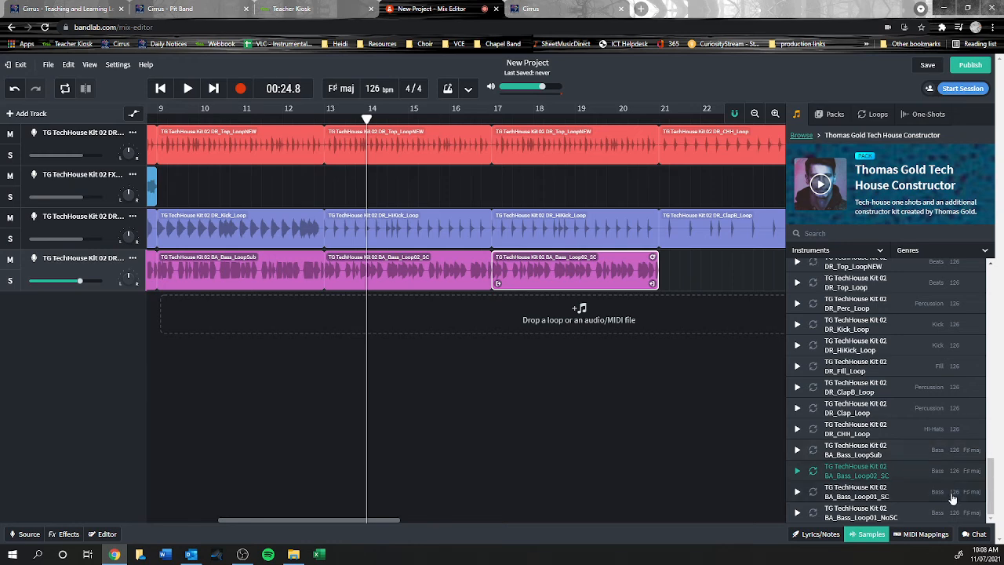
# Place VO_Vox_Loop_01 at bar 13 and SY_Synth_Loop_01 at bar 17 on the FX track, previewing loops in the sample list
pyautogui.scroll(2, 920, 490)
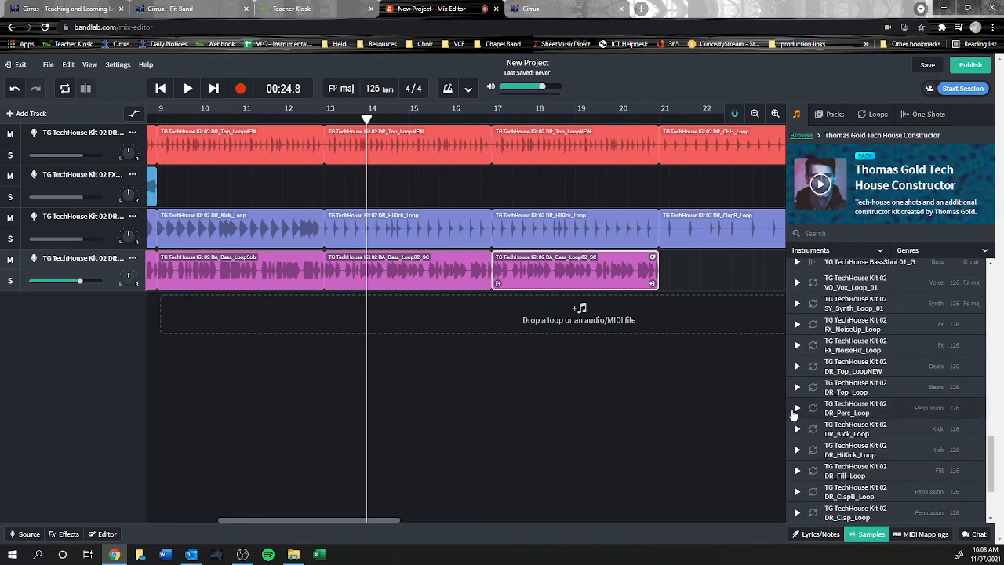
pyautogui.scroll(2, 800, 416)
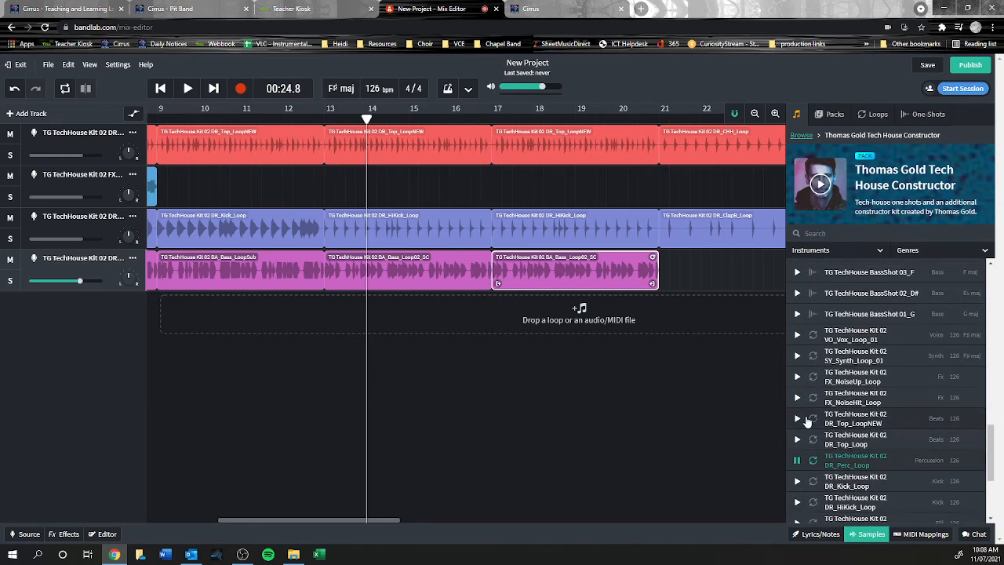
pyautogui.scroll(2, 810, 424)
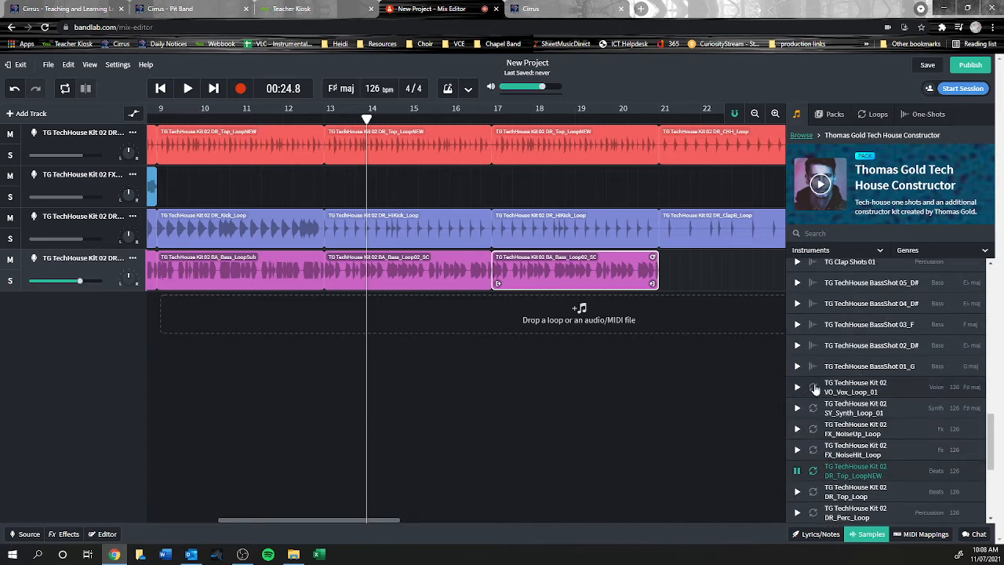
pyautogui.moveTo(878, 389); pyautogui.dragTo(331, 180)
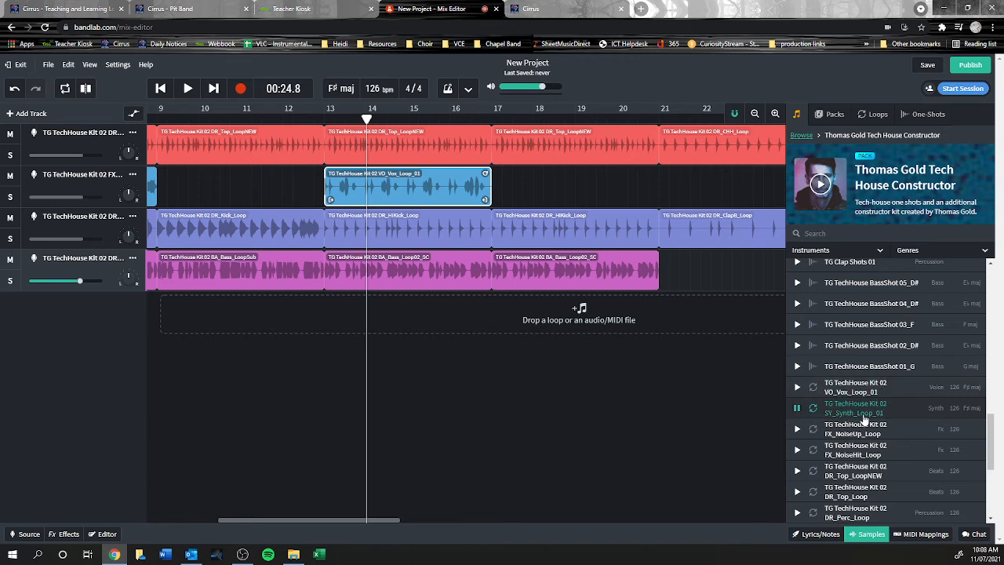
pyautogui.moveTo(862, 419); pyautogui.dragTo(494, 187)
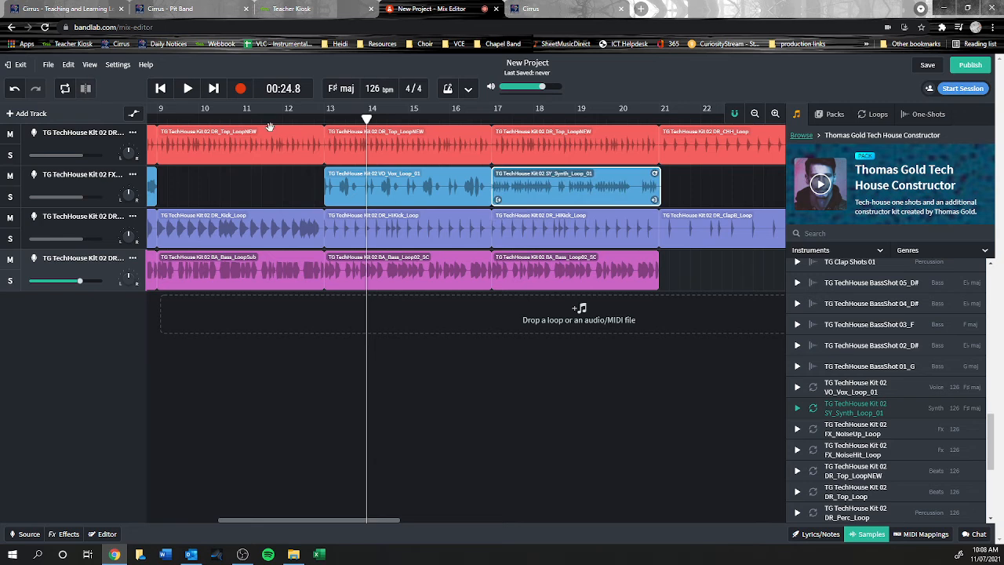
# Play the arrangement from about bar 10 through the vocal and synth loops while browsing the one-shot samples
pyautogui.click(225, 124)
pyautogui.press('space')
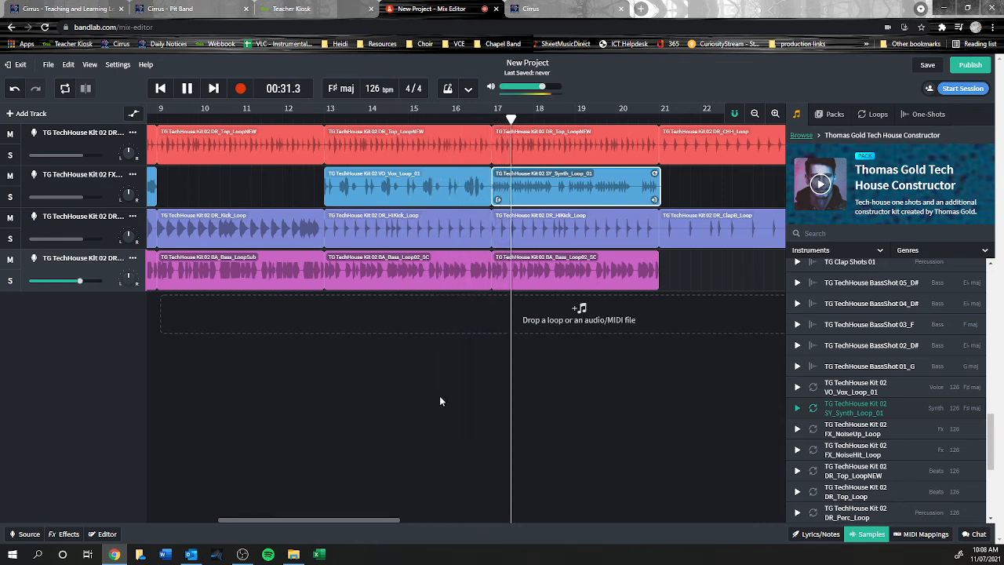
pyautogui.moveTo(332, 517); pyautogui.dragTo(387, 516)
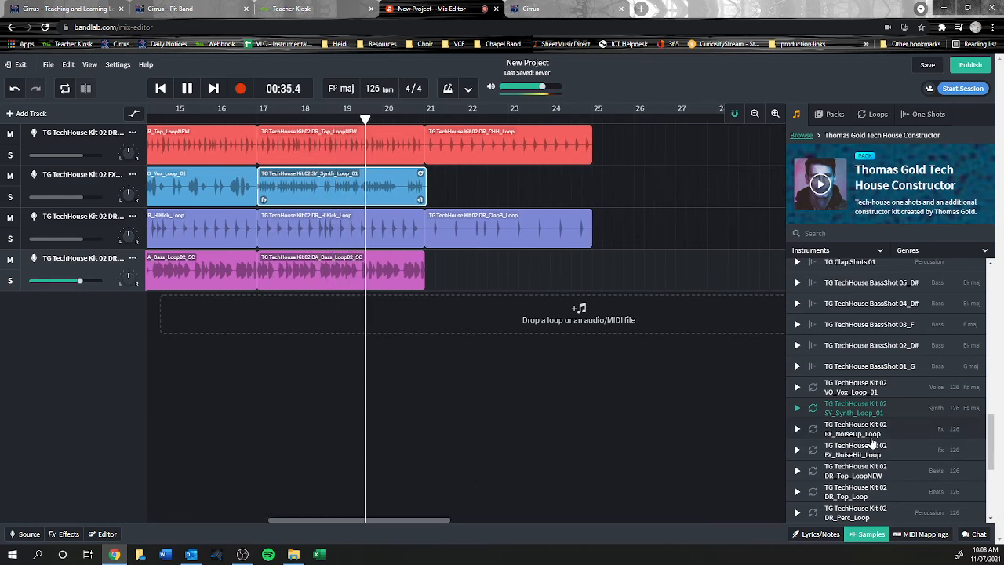
pyautogui.scroll(3, 874, 443)
pyautogui.scroll(1, 874, 443)
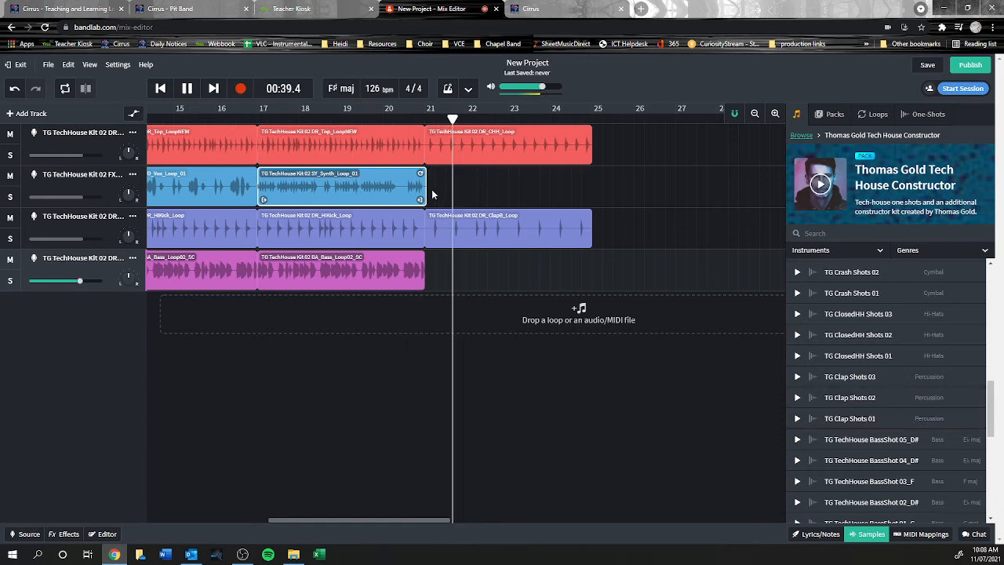
pyautogui.press('space')
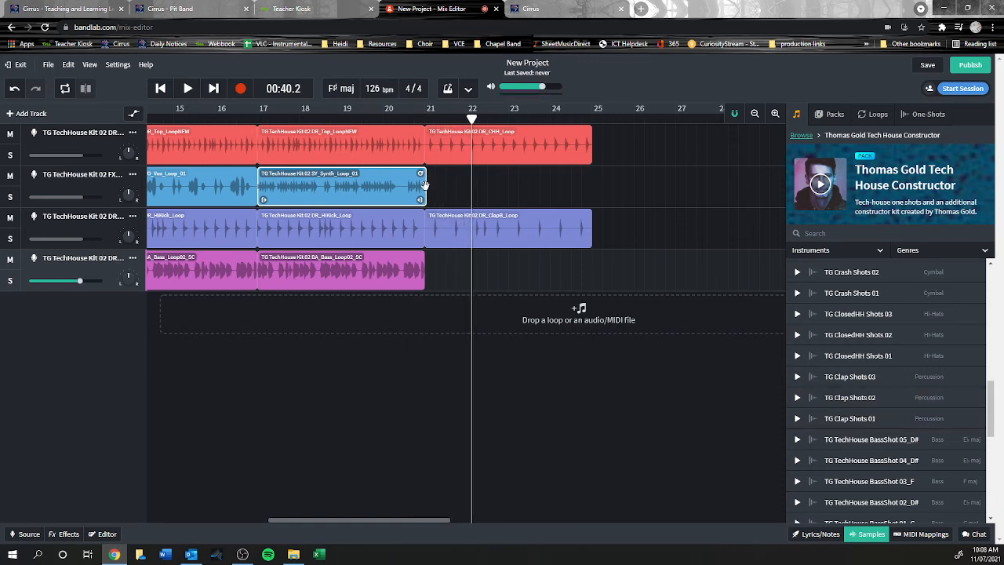
# Copy the BA_Bass_Loop02_SC region from bar 17 to bar 21 on the bass track and play back that section
pyautogui.click(411, 276)
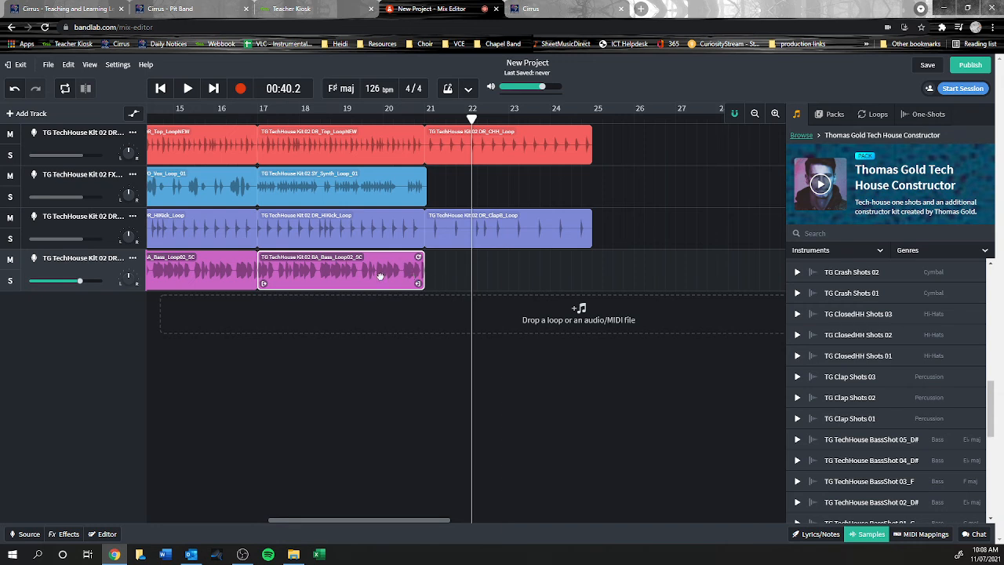
pyautogui.rightClick(380, 276)
pyautogui.click(405, 307)
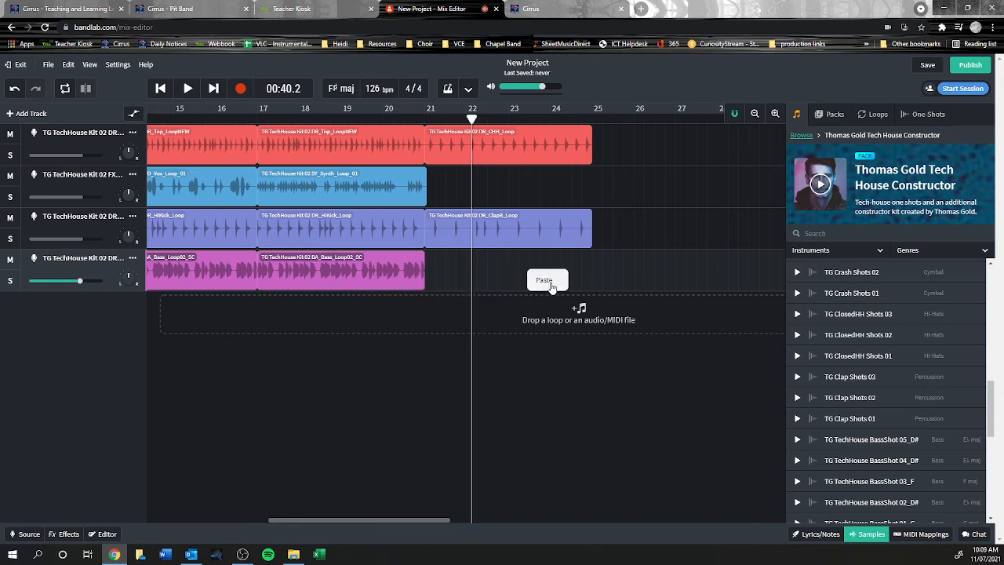
pyautogui.click(548, 280)
pyautogui.moveTo(530, 282); pyautogui.dragTo(483, 283)
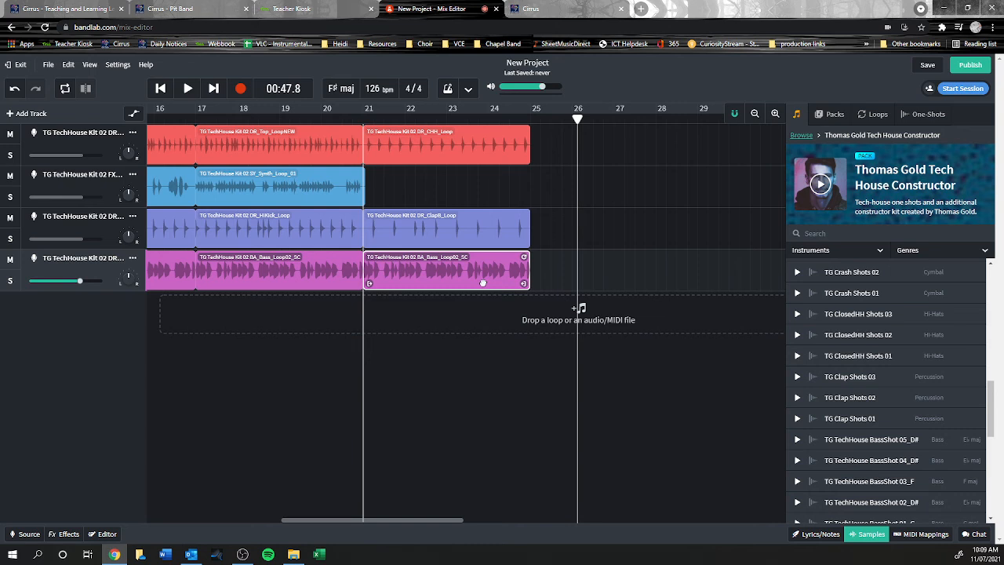
pyautogui.click(335, 120)
pyautogui.press('space')
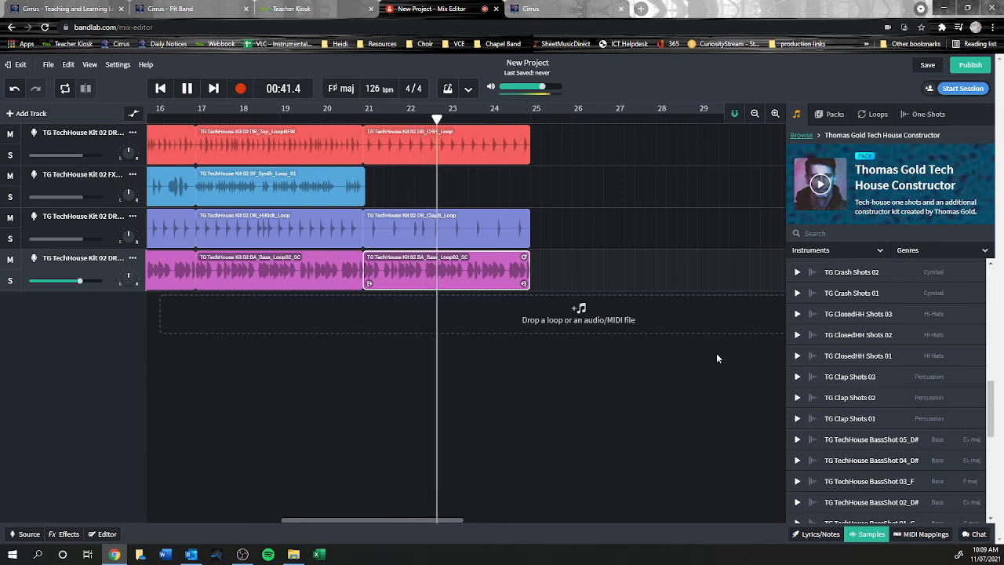
# Preview TG Crash Shots 04 and place it at bar 25 on the first track
pyautogui.scroll(1, 923, 407)
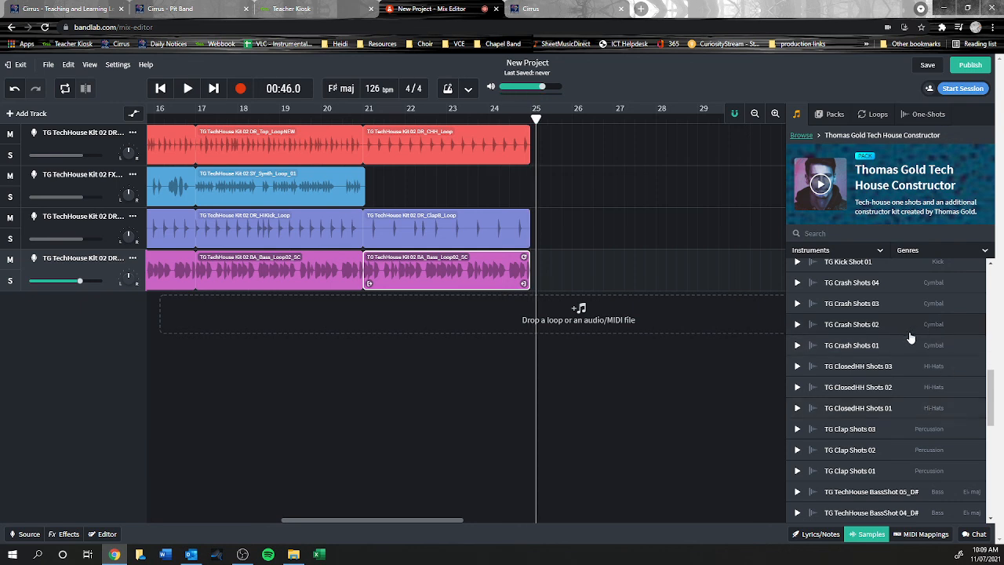
pyautogui.scroll(1, 901, 345)
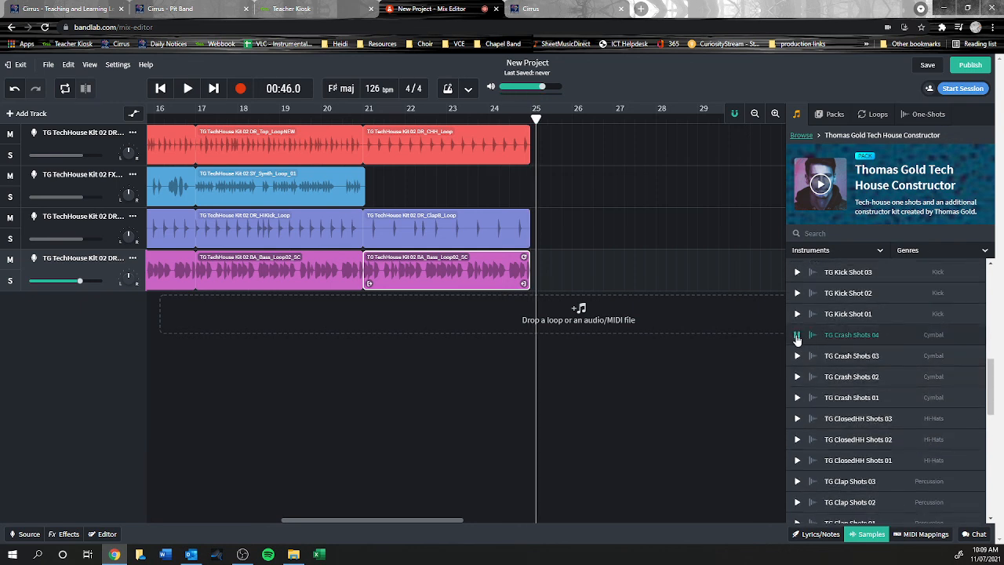
pyautogui.moveTo(860, 343); pyautogui.dragTo(549, 148)
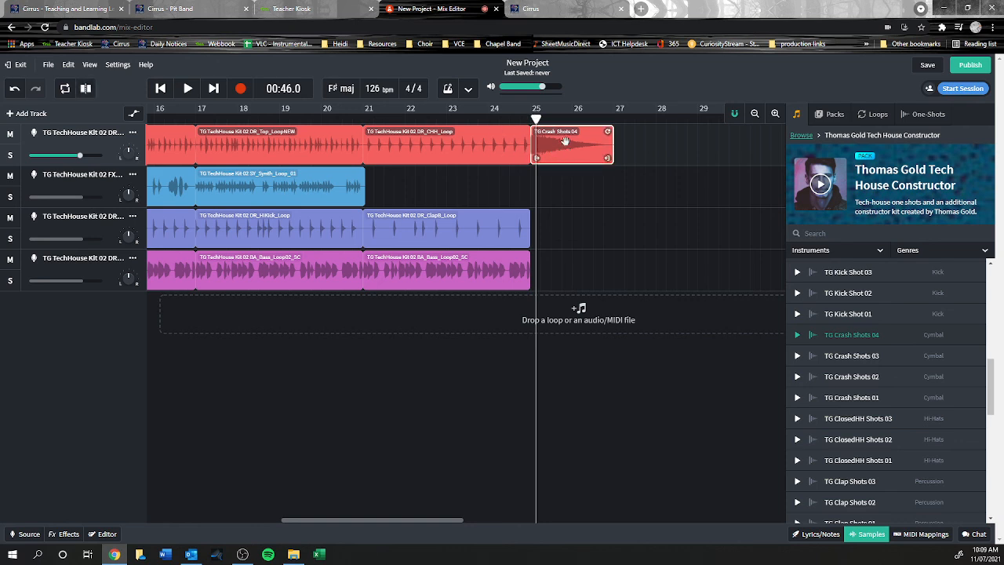
# Play the ending from just before bar 21 through the crash, stop playback, and review the start of the arrangement
pyautogui.click(354, 119)
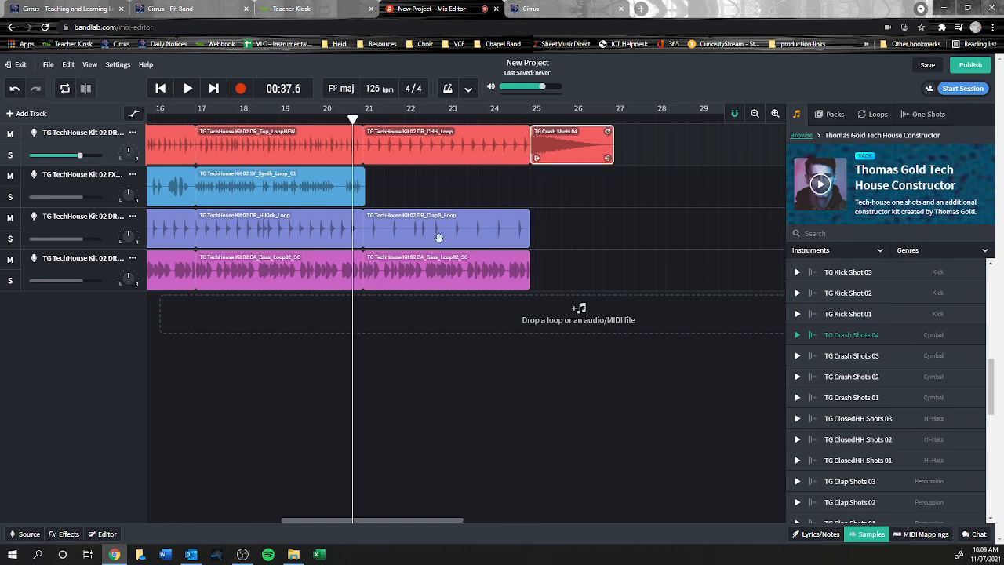
pyautogui.press('space')
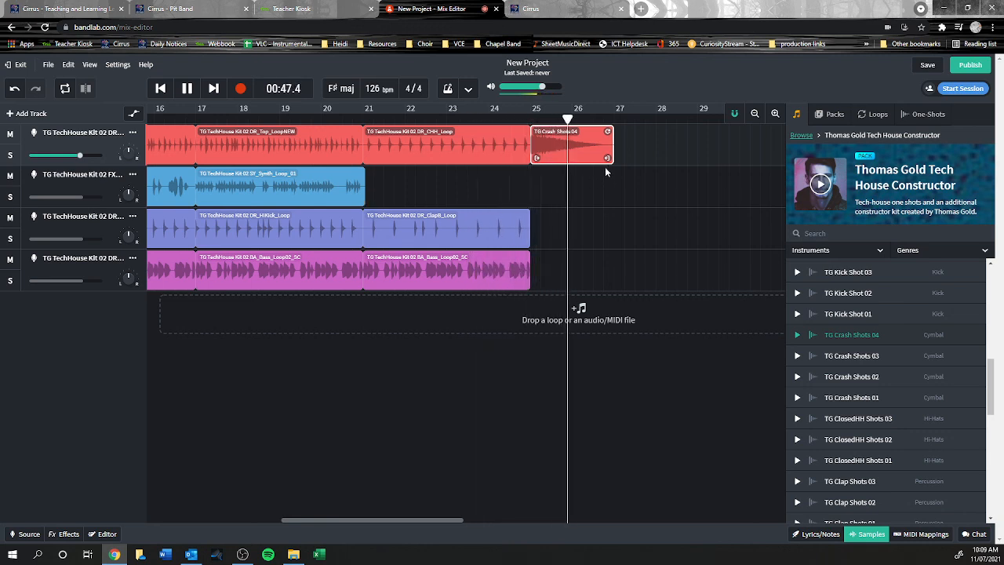
pyautogui.press('space')
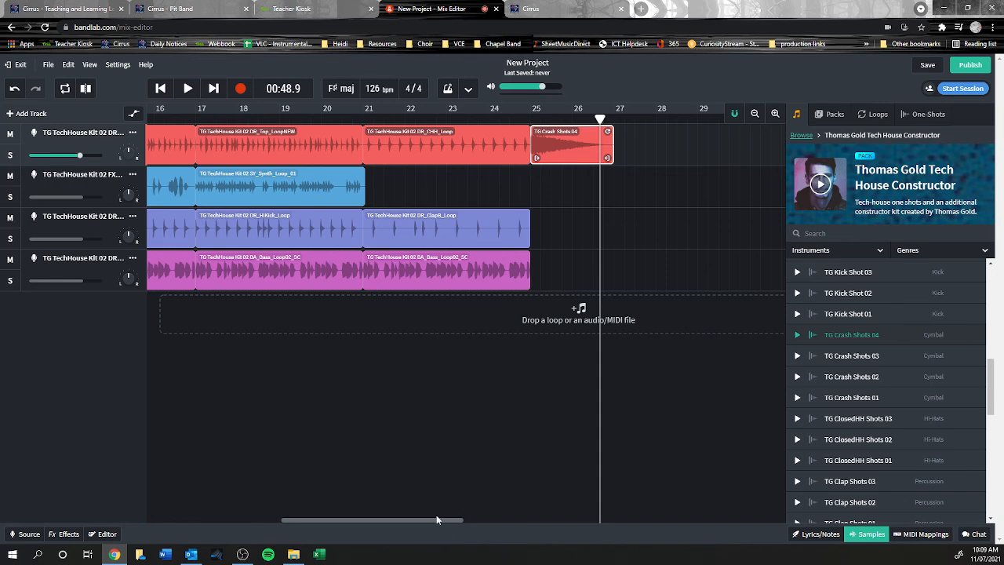
pyautogui.moveTo(439, 519); pyautogui.dragTo(301, 517)
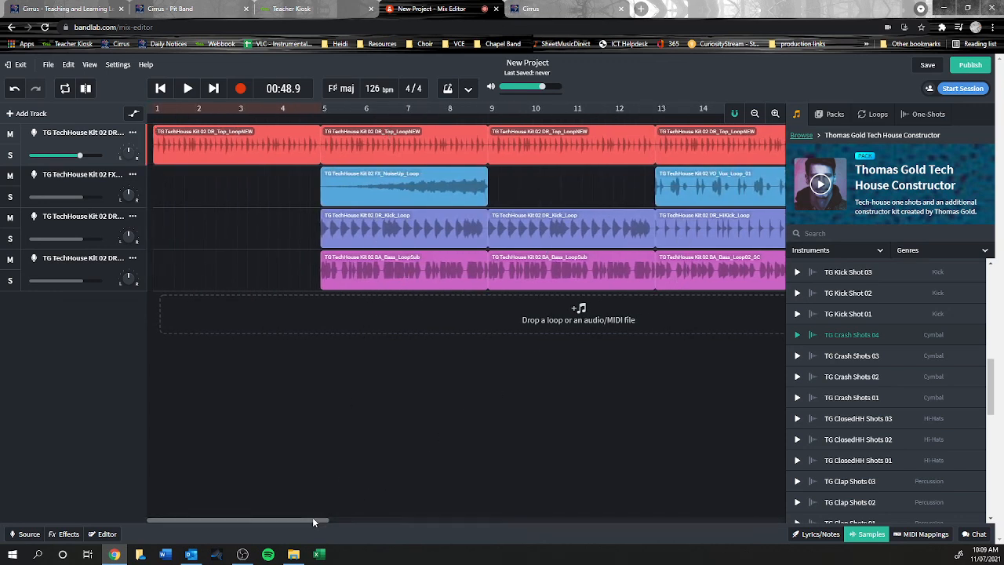
pyautogui.moveTo(314, 518); pyautogui.dragTo(271, 508)
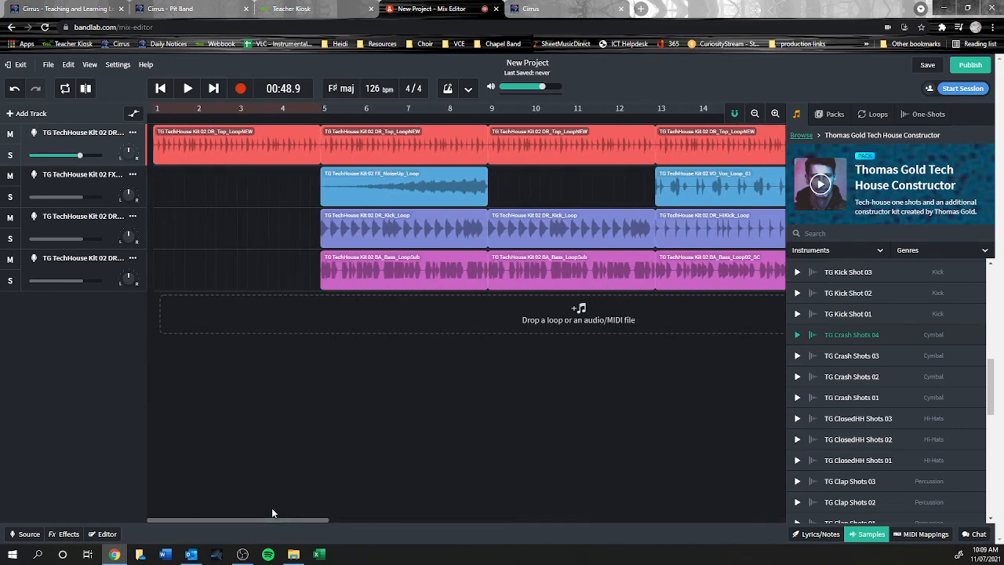